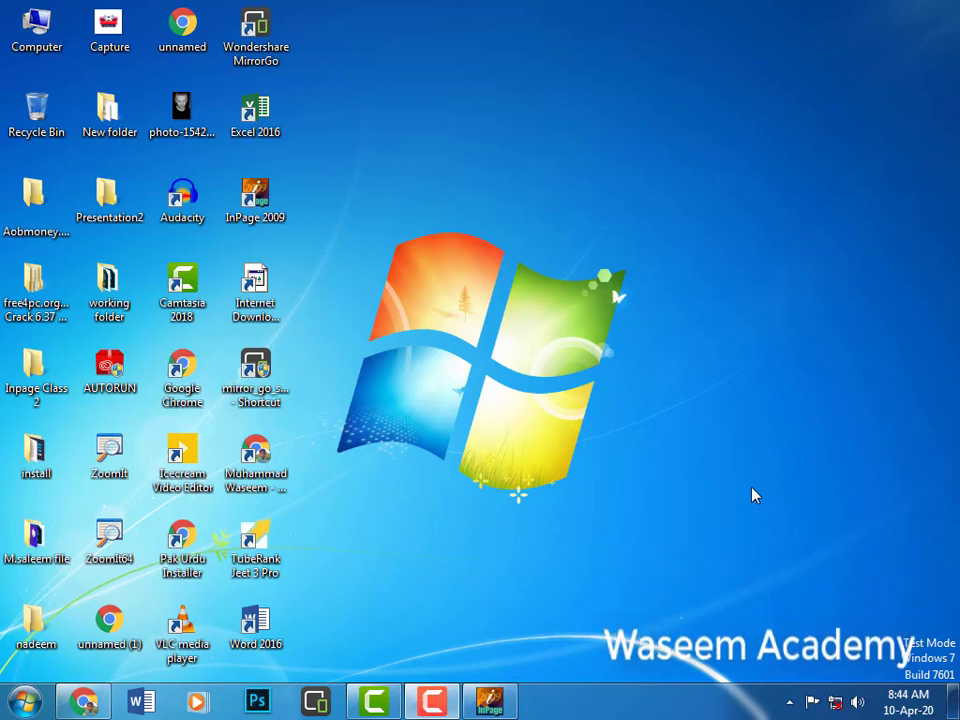
Restore the InPage window showing the blank Untitled-1 page.
left_click(492, 703)
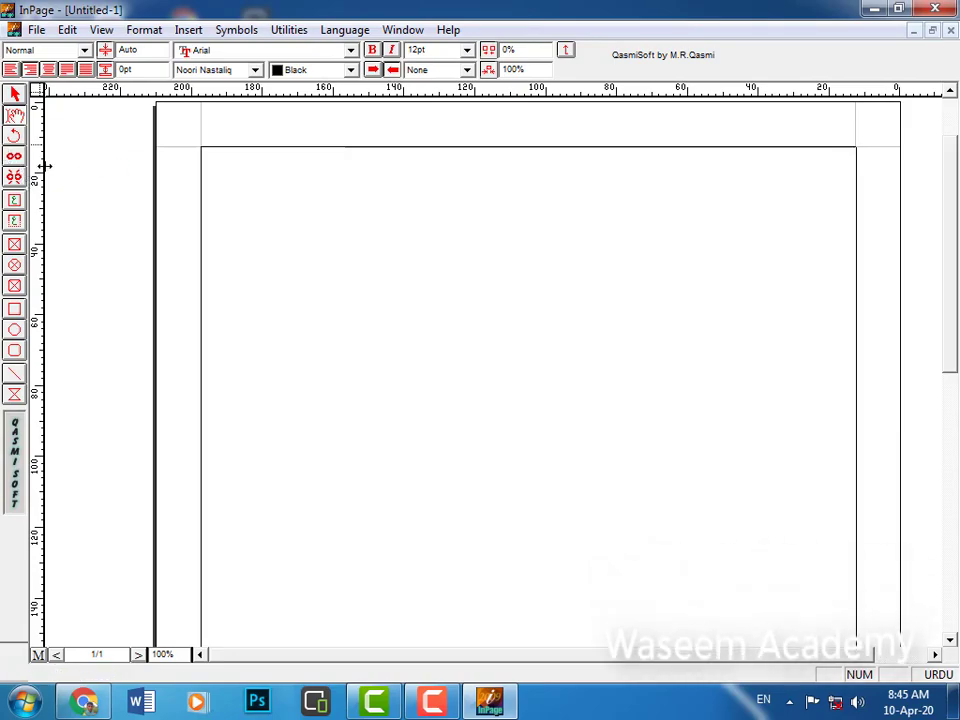
Place the cursor in the page frame and select the Text Box tool.
left_click(238, 255)
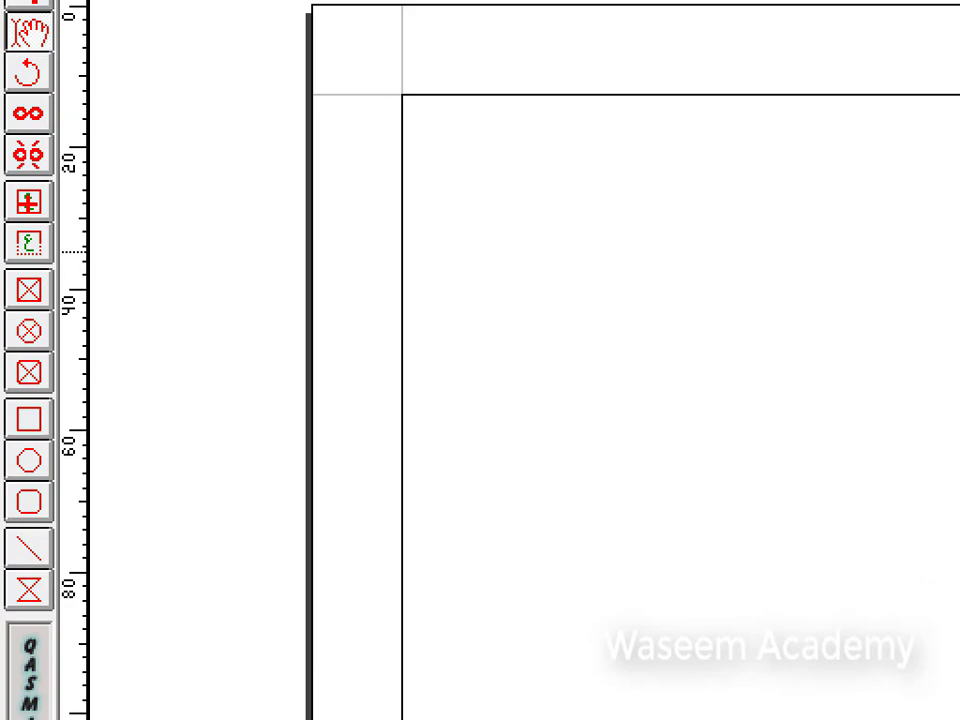
left_click(29, 202)
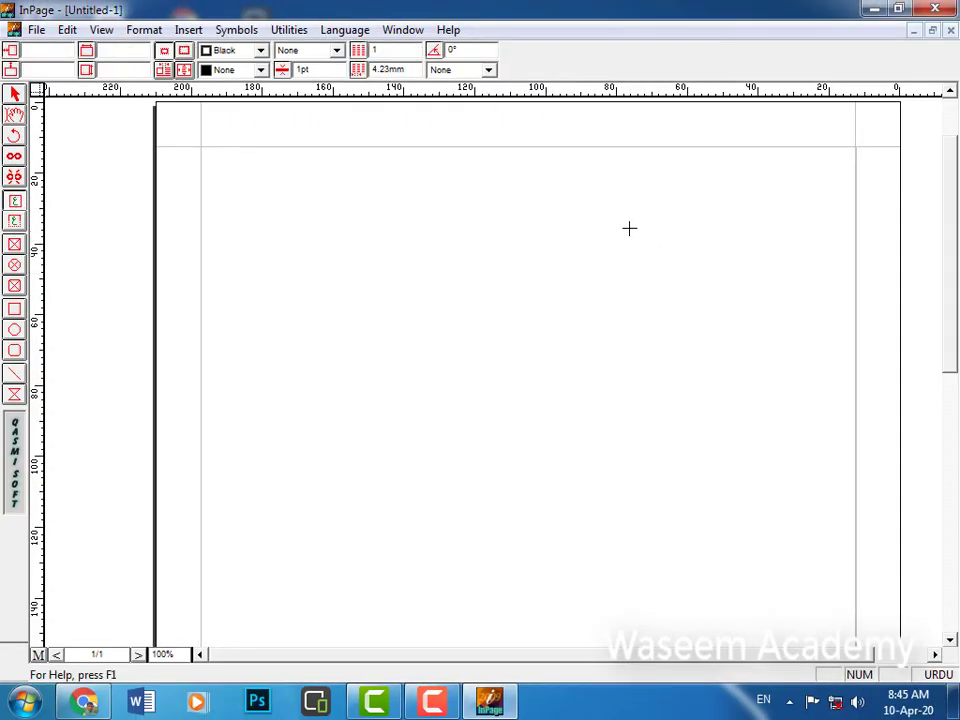
Draw a text box at the upper right and place a copy of it beside the original.
left_click_drag(629, 228, 769, 420)
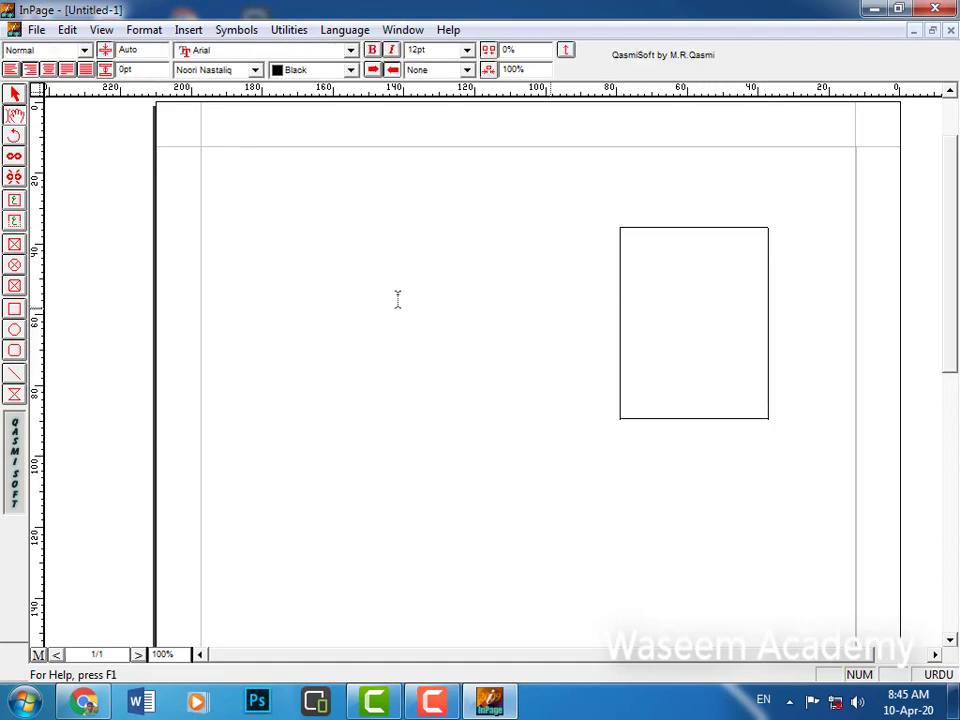
left_click(14, 102)
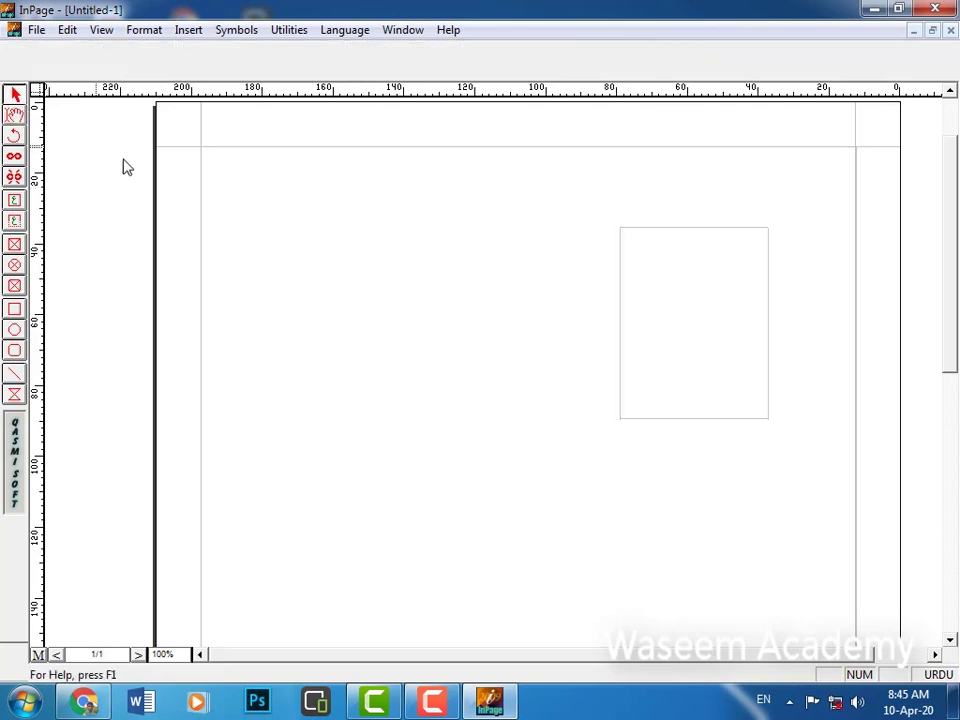
key("ctrl+c")
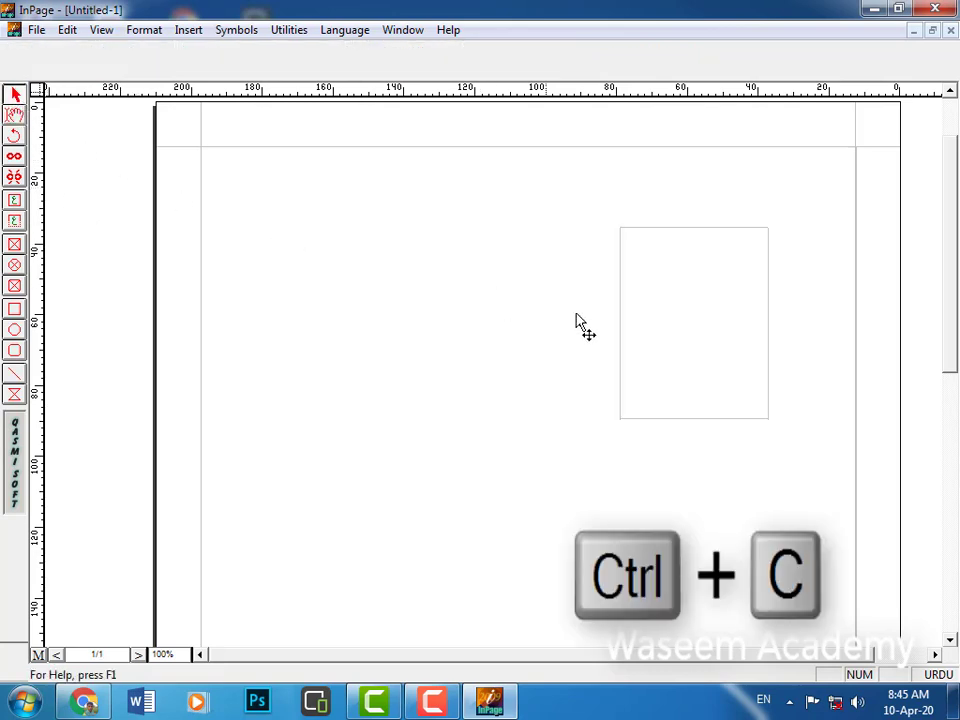
left_click(680, 313)
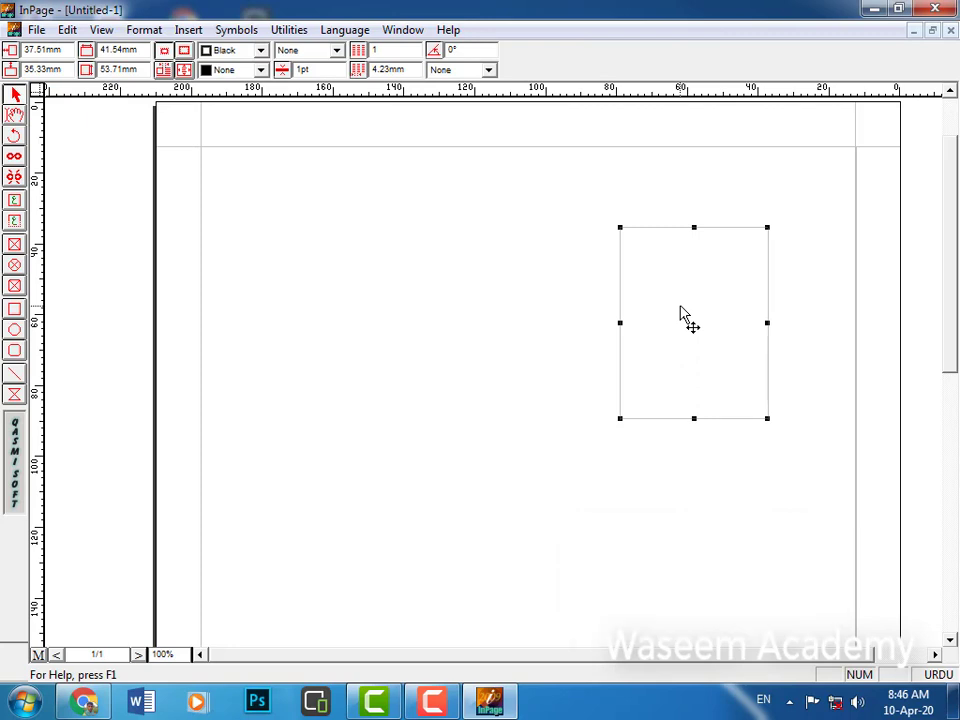
key("ctrl+v")
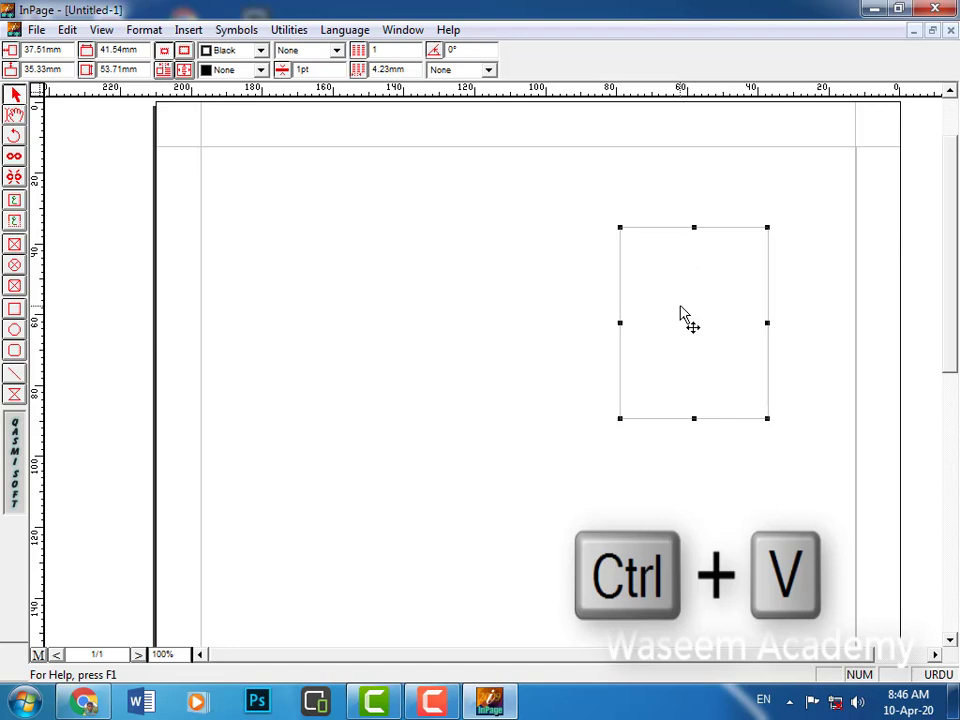
left_click(547, 336)
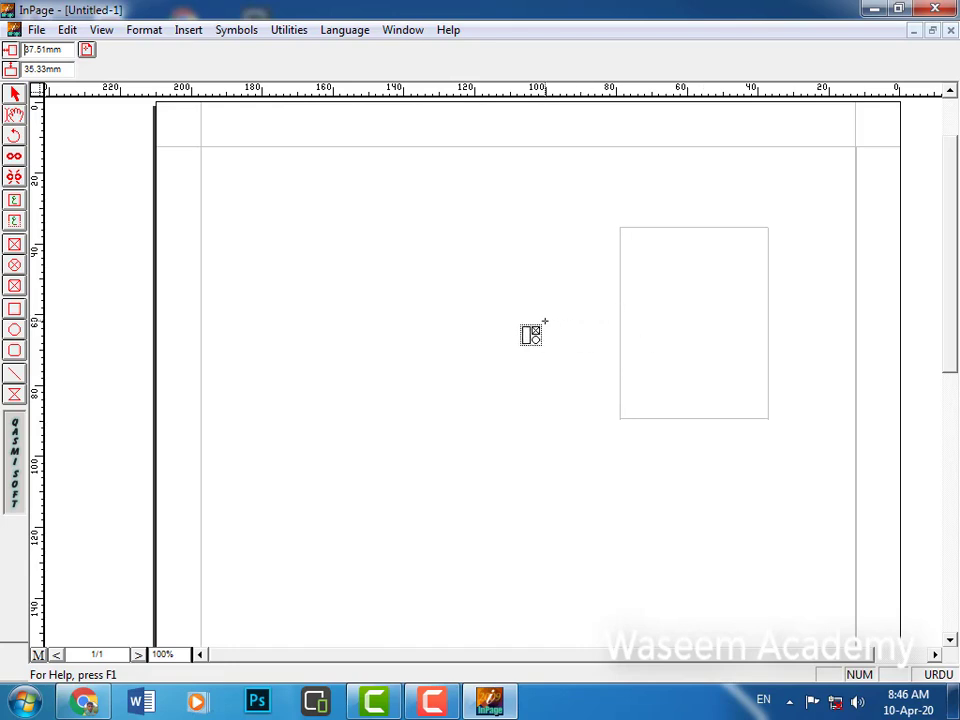
left_click(486, 311)
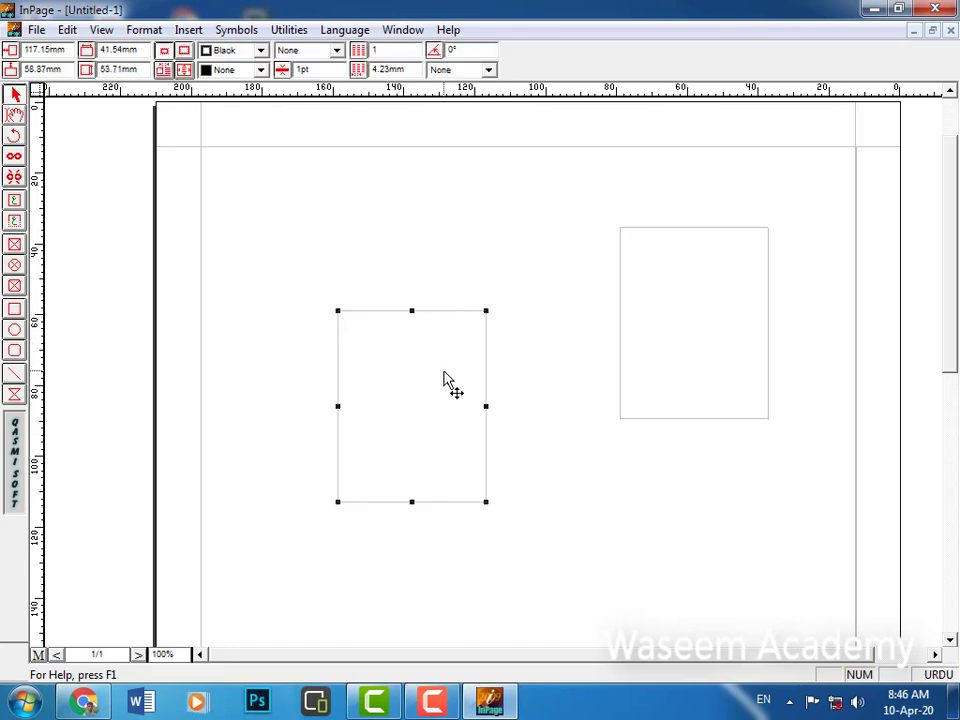
left_click_drag(437, 393, 526, 308)
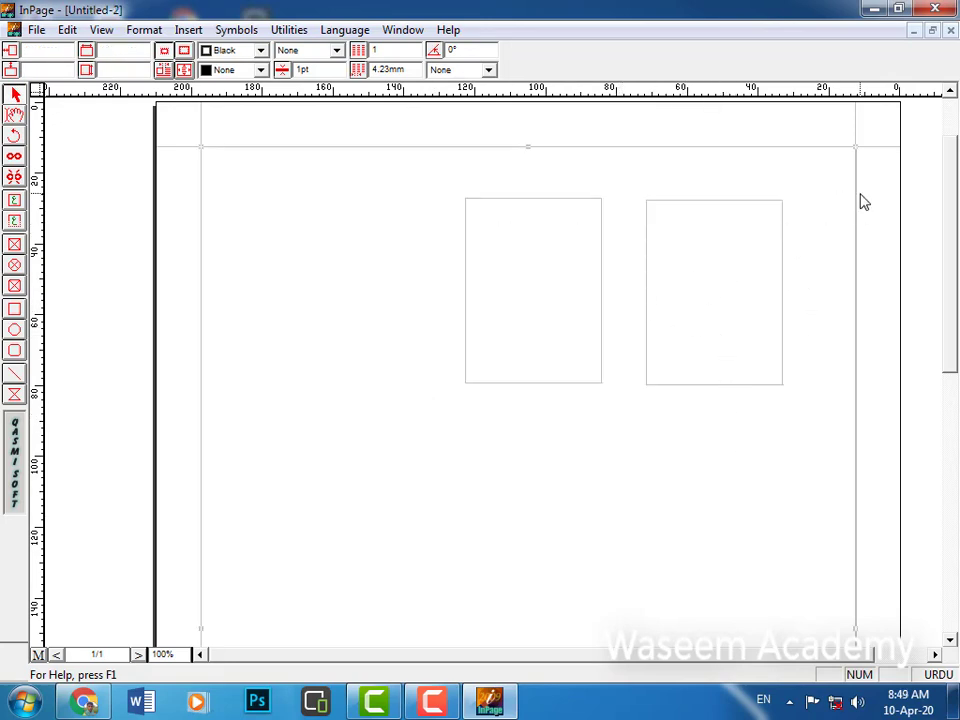
left_click(873, 194)
Copy both boxes with Edit > Copy and Paste, and set the pair below the originals.
left_click_drag(636, 204, 379, 433)
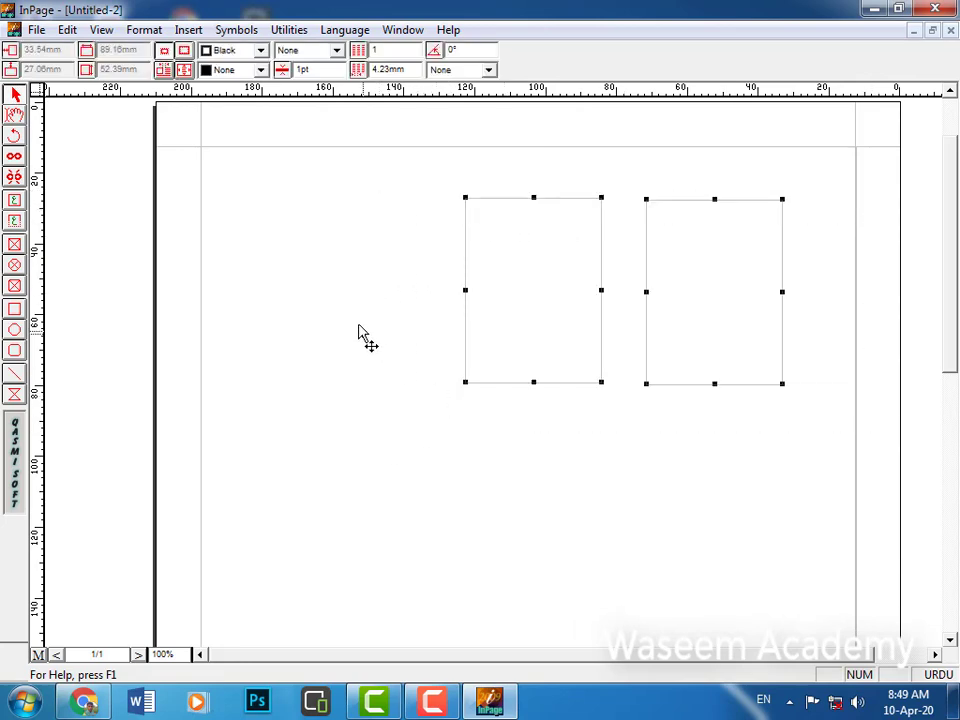
left_click(67, 30)
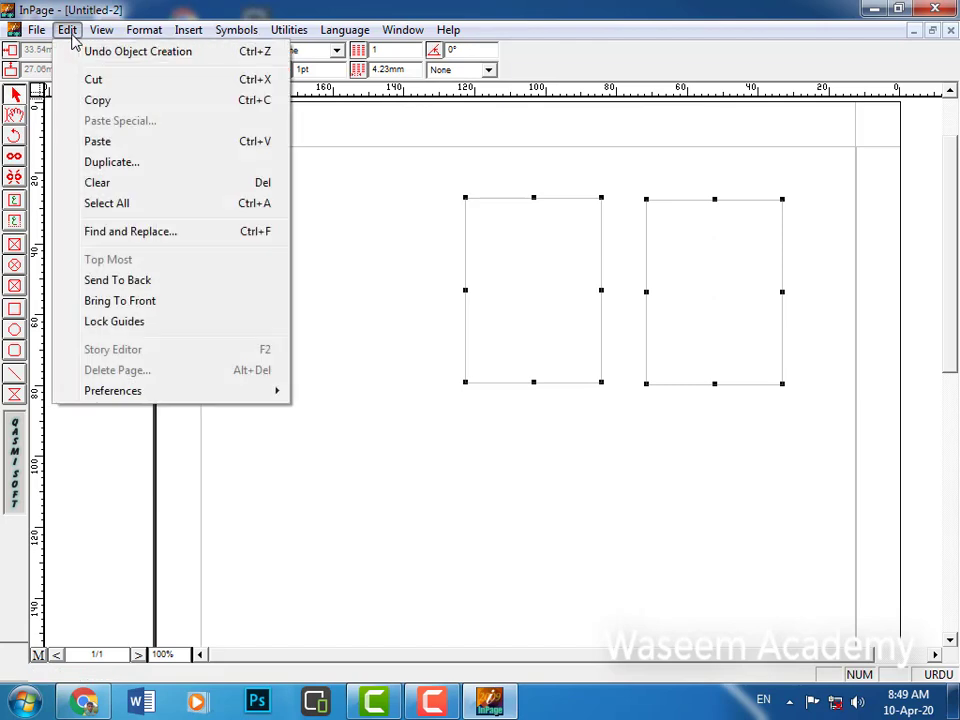
left_click(100, 101)
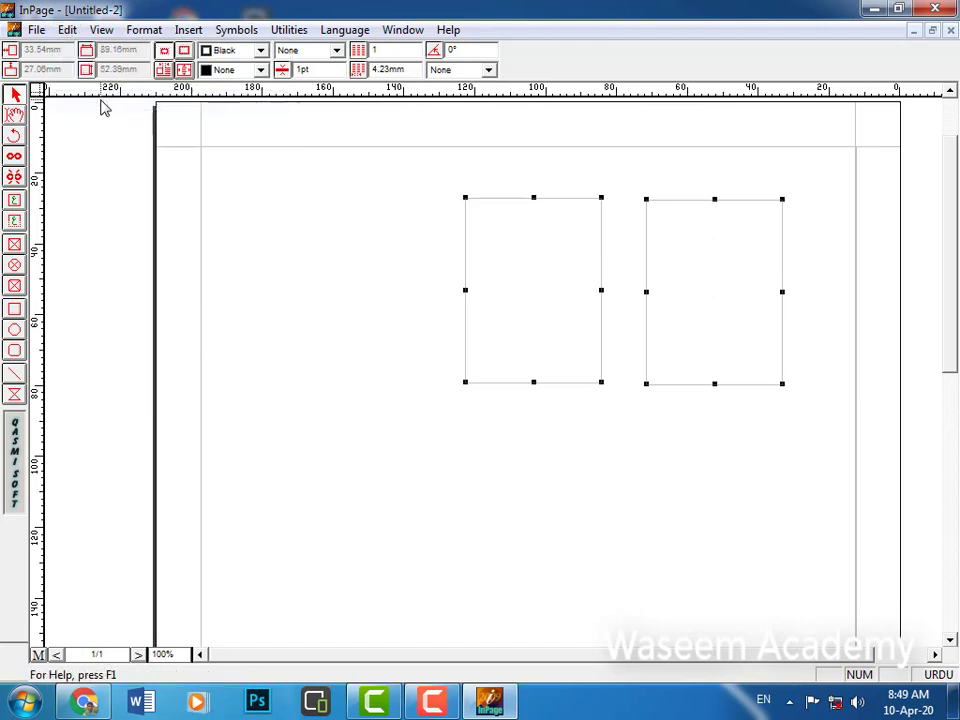
left_click(67, 30)
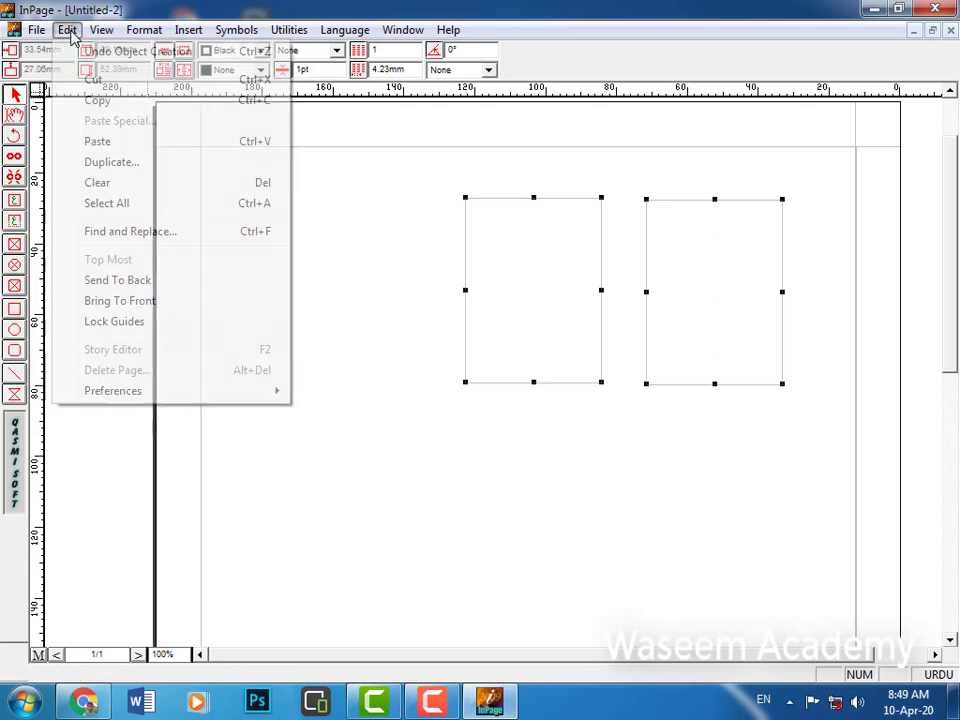
left_click(98, 142)
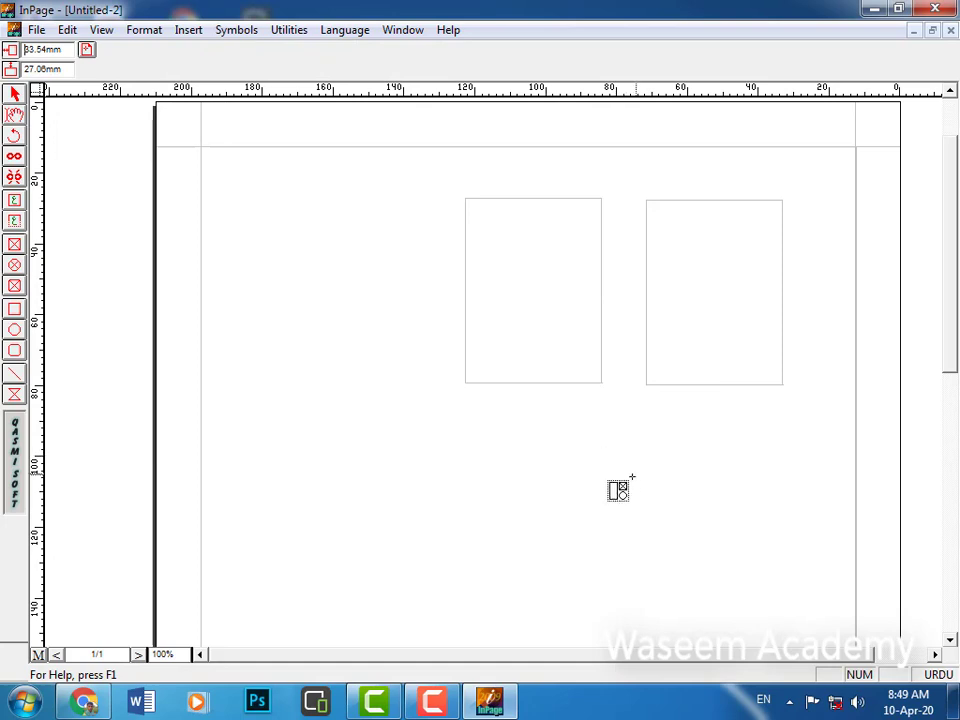
left_click(523, 487)
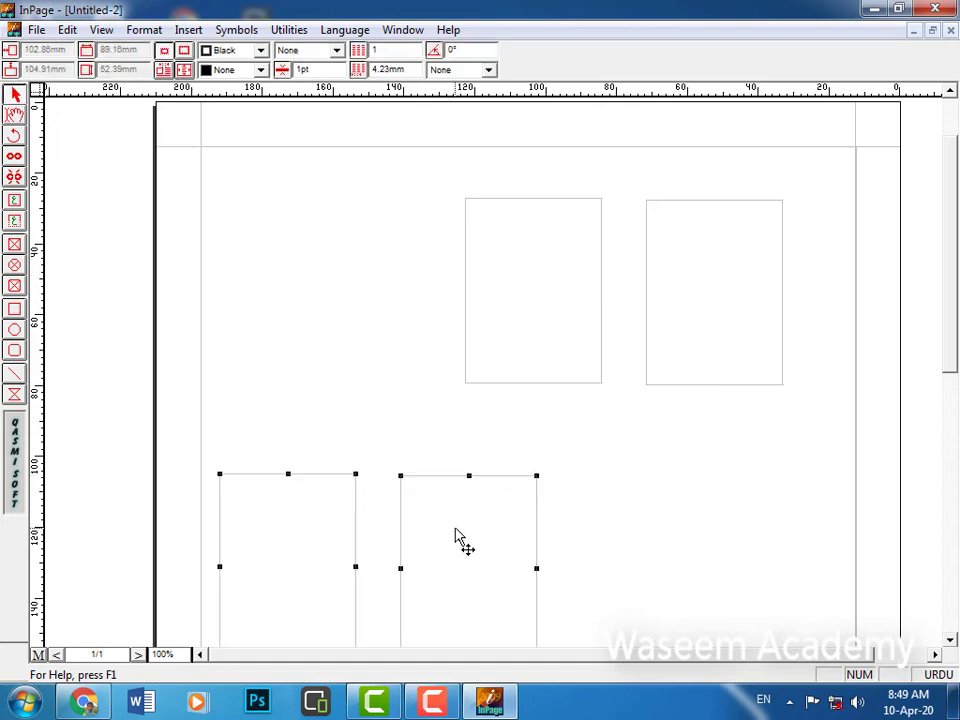
left_click_drag(455, 537, 702, 472)
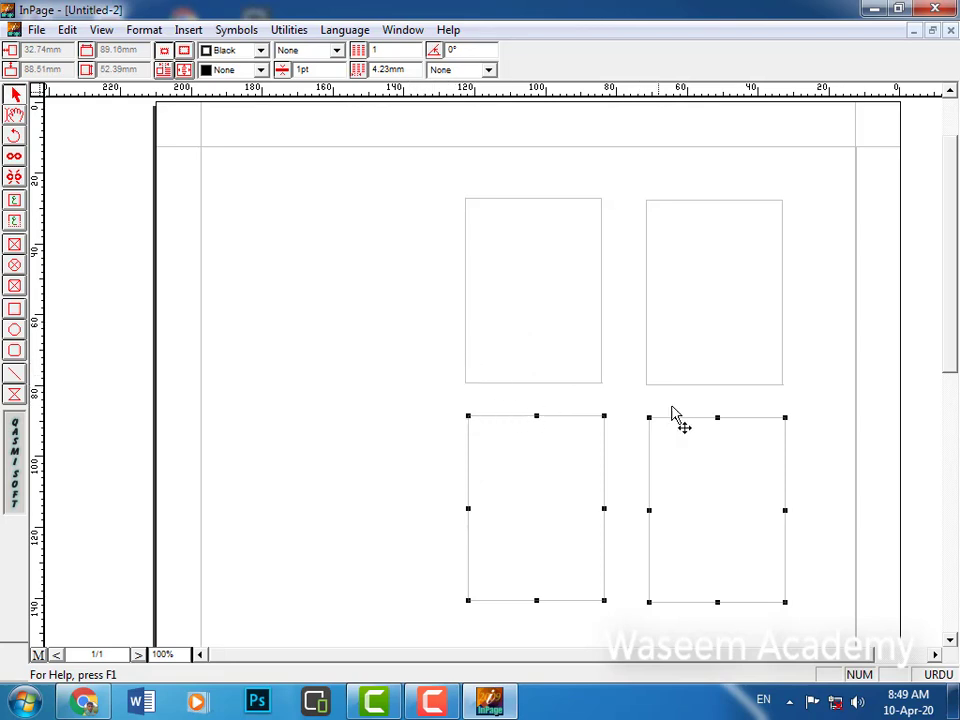
left_click(690, 275)
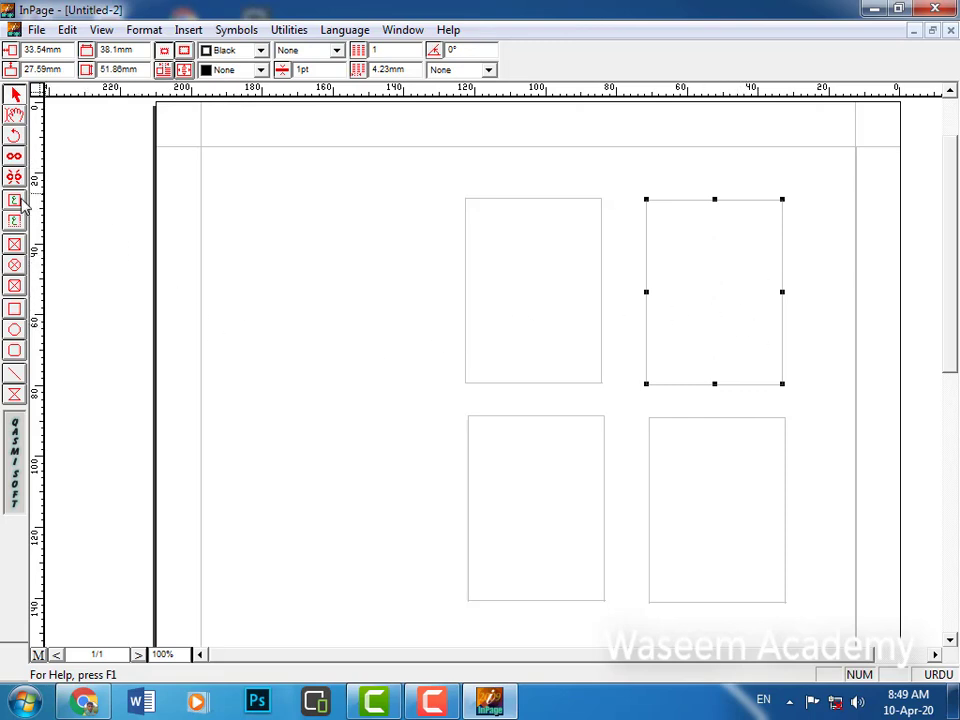
Paste repeated Urdu name text into the top-right box until it overflows.
left_click(15, 116)
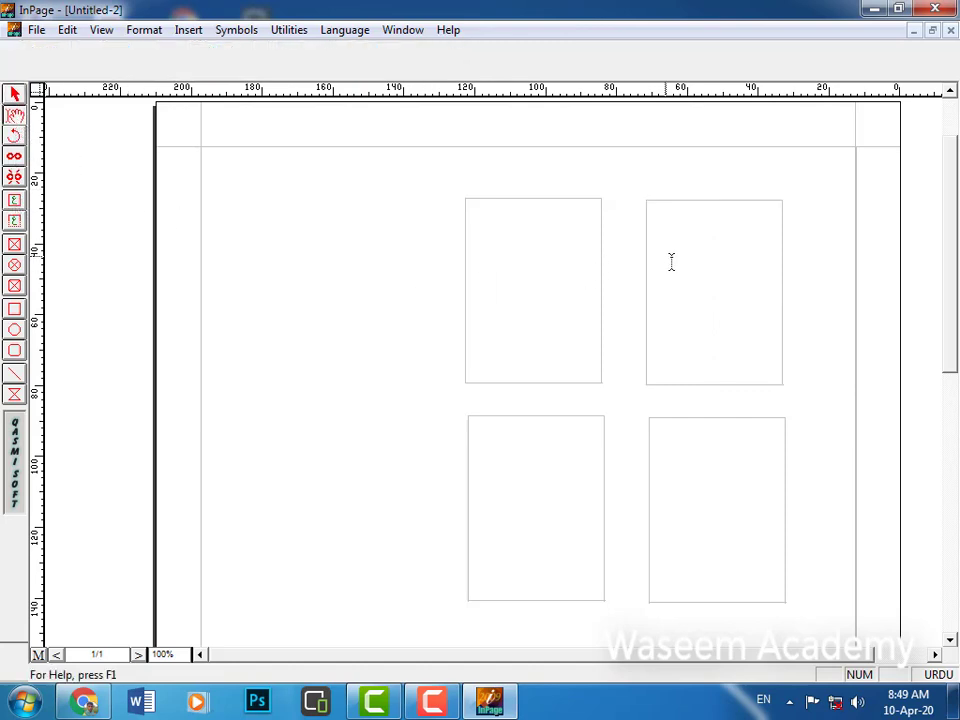
left_click(771, 226)
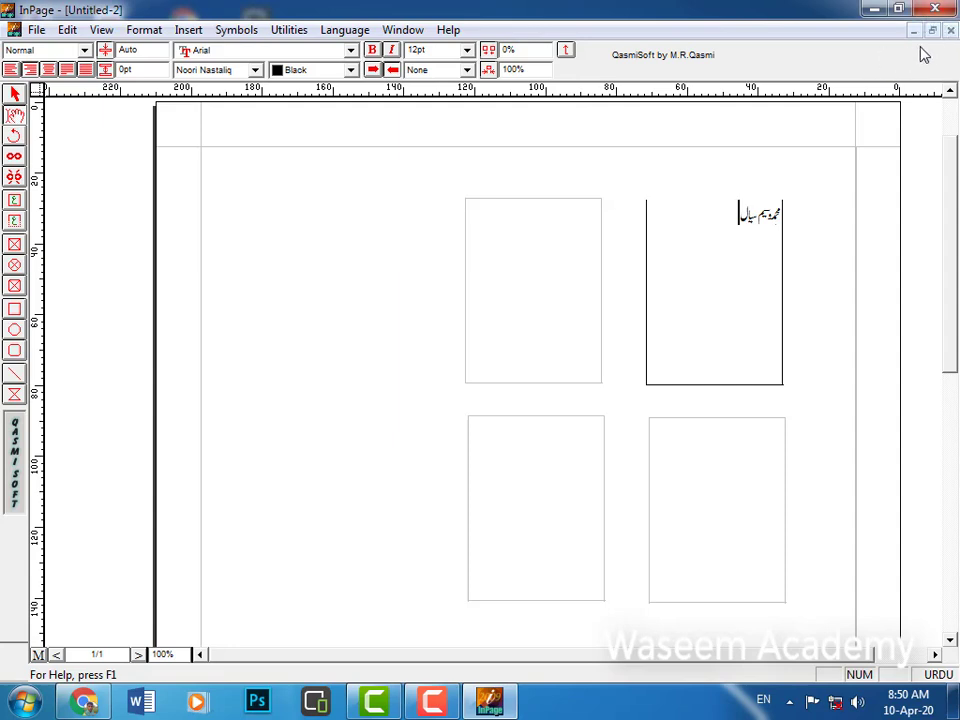
left_click_drag(737, 213, 776, 212)
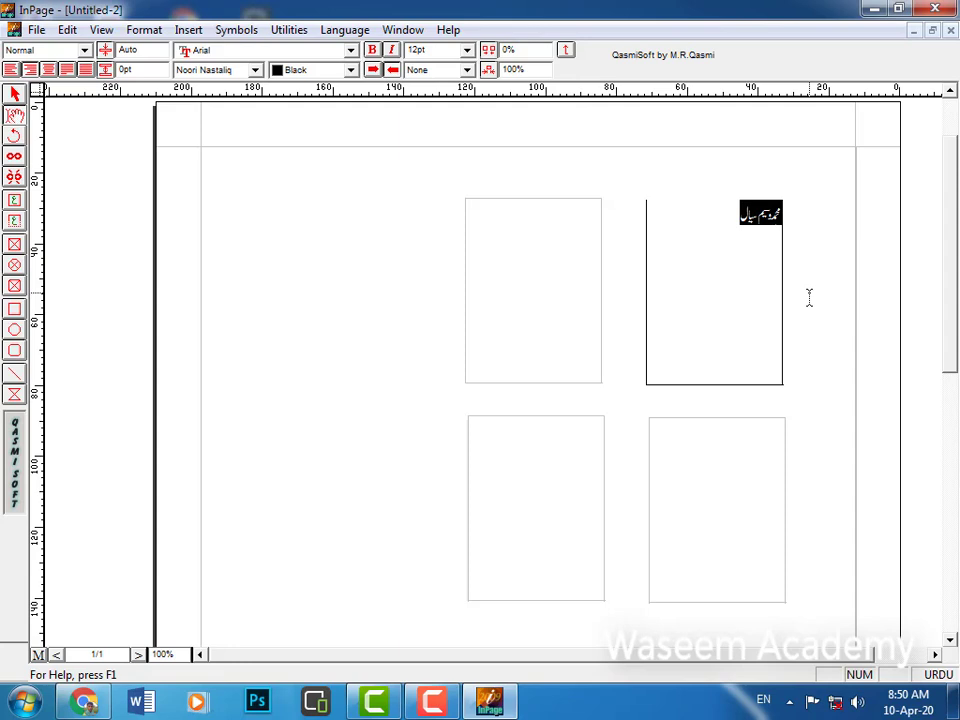
left_click(741, 255)
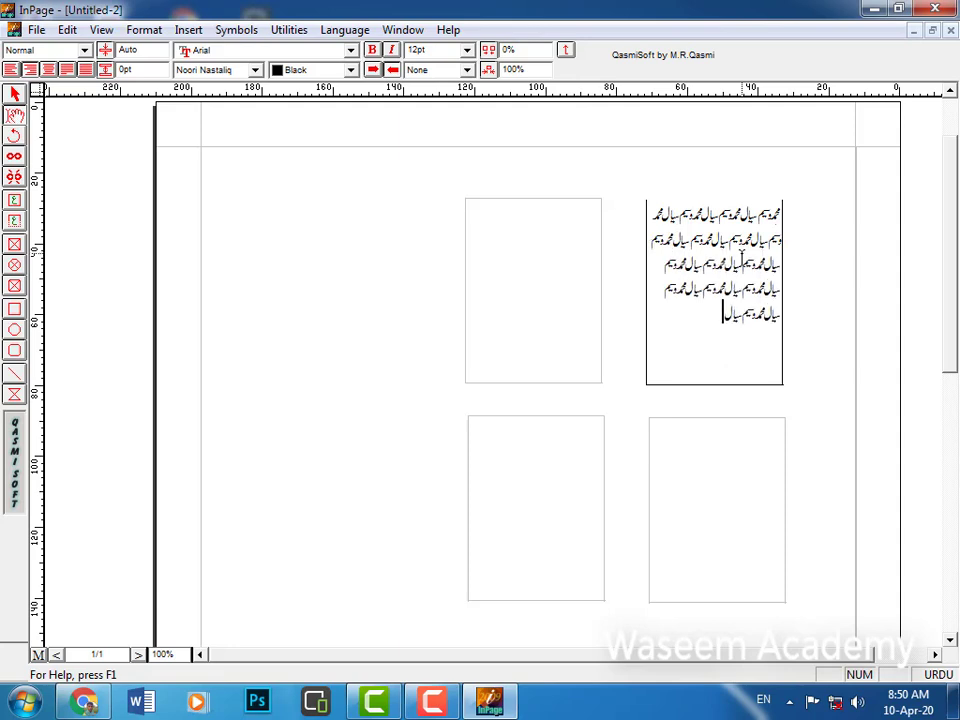
key("ctrl+v")
key("ctrl+v")
key("ctrl+v")
key("ctrl+v")
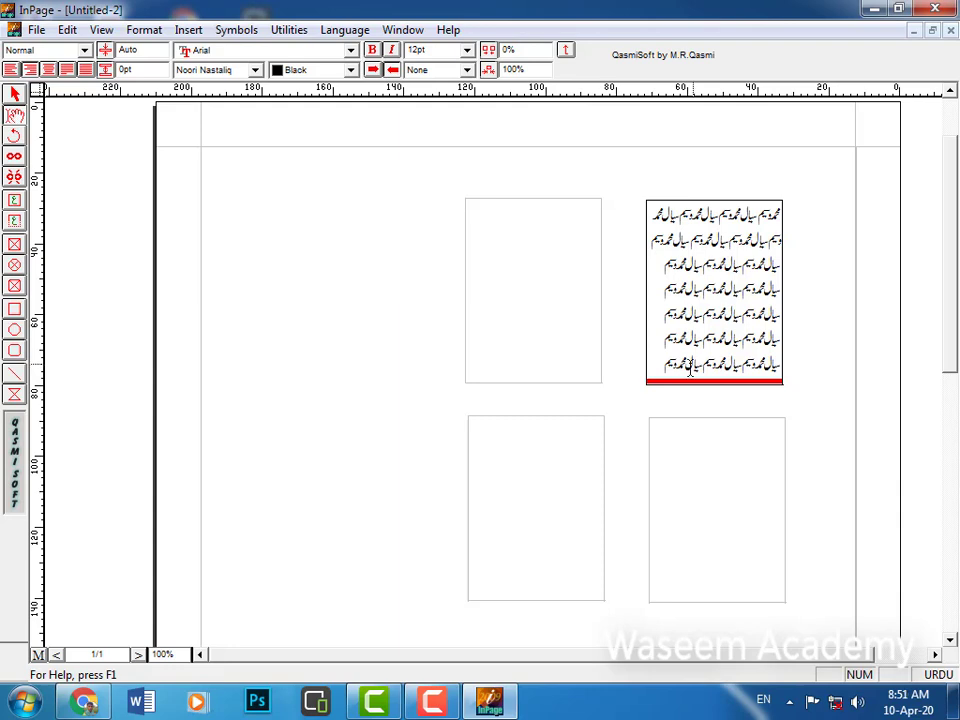
Link the boxes in order: top-right, top-left, bottom-right, then bottom-left.
left_click(541, 328)
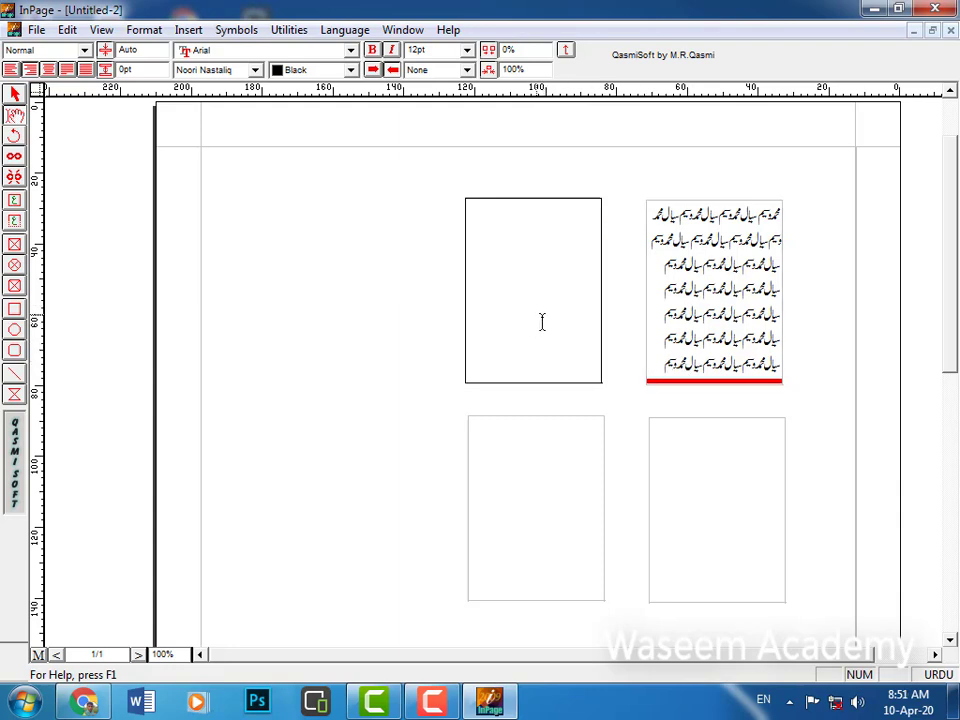
left_click(682, 360)
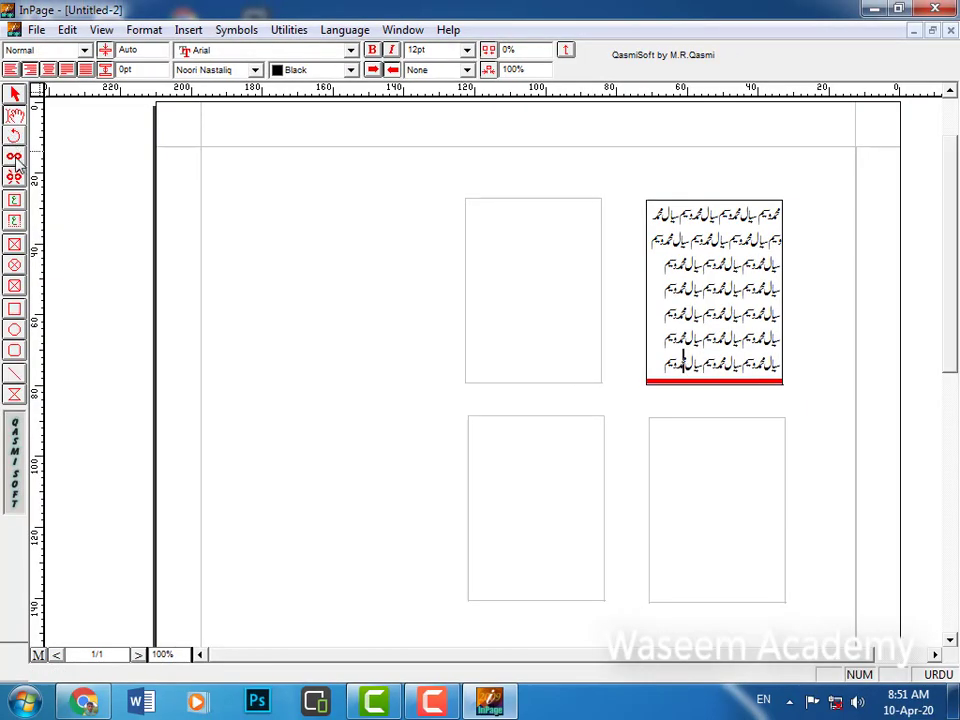
left_click(15, 160)
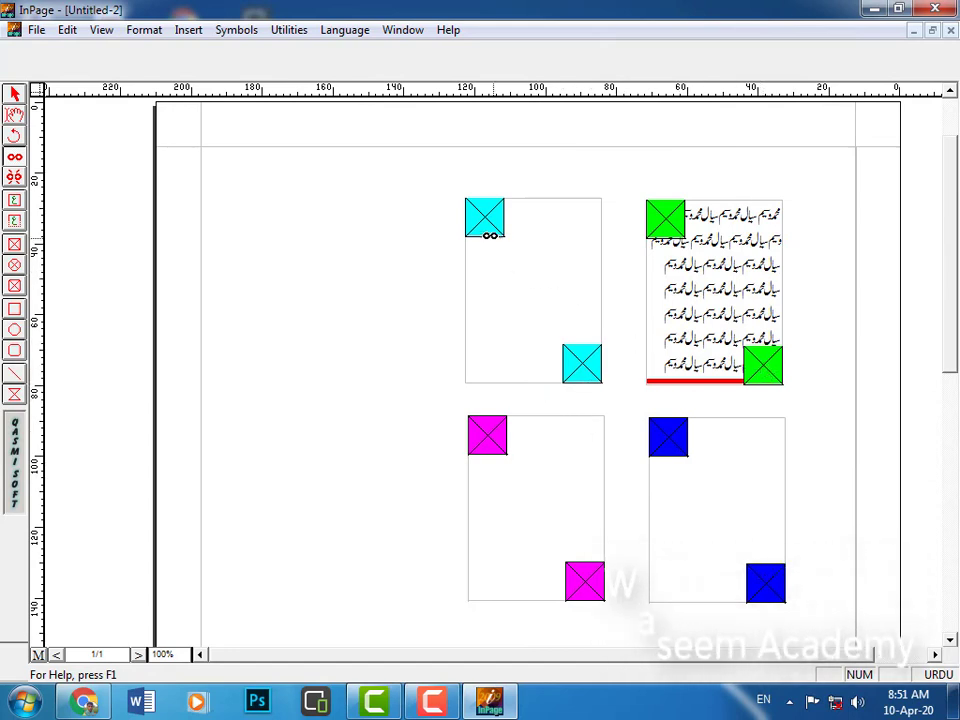
left_click(486, 218)
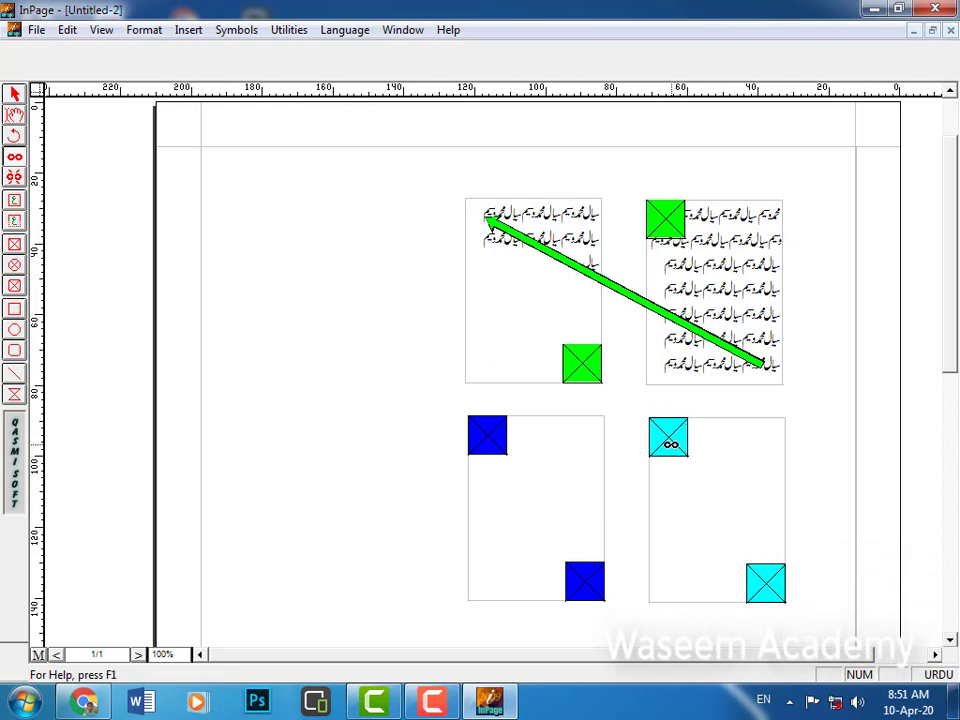
left_click(670, 443)
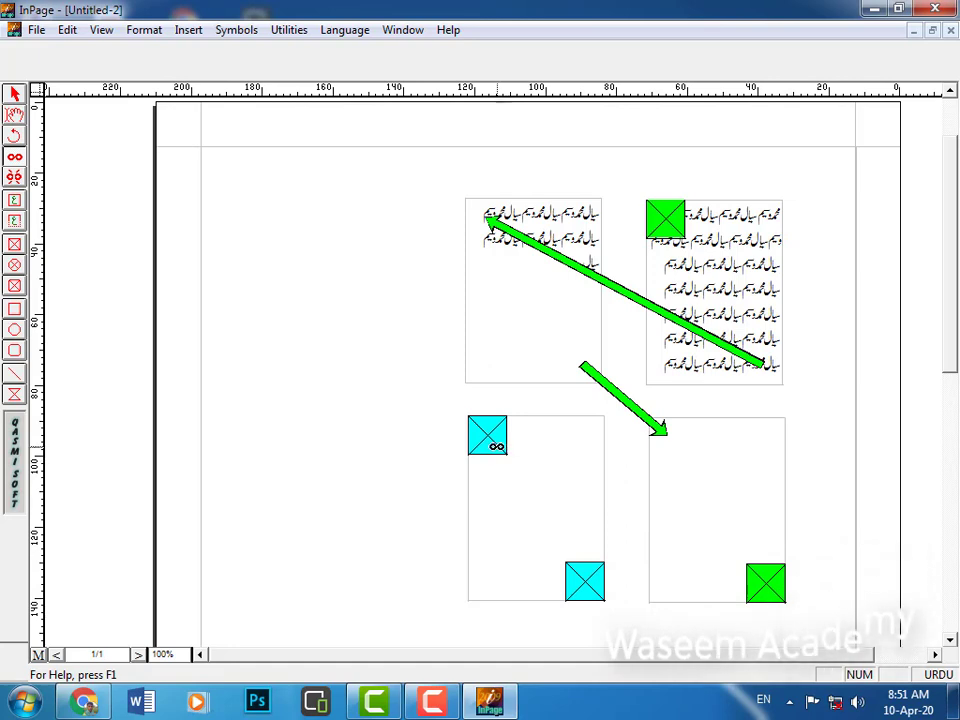
left_click(488, 440)
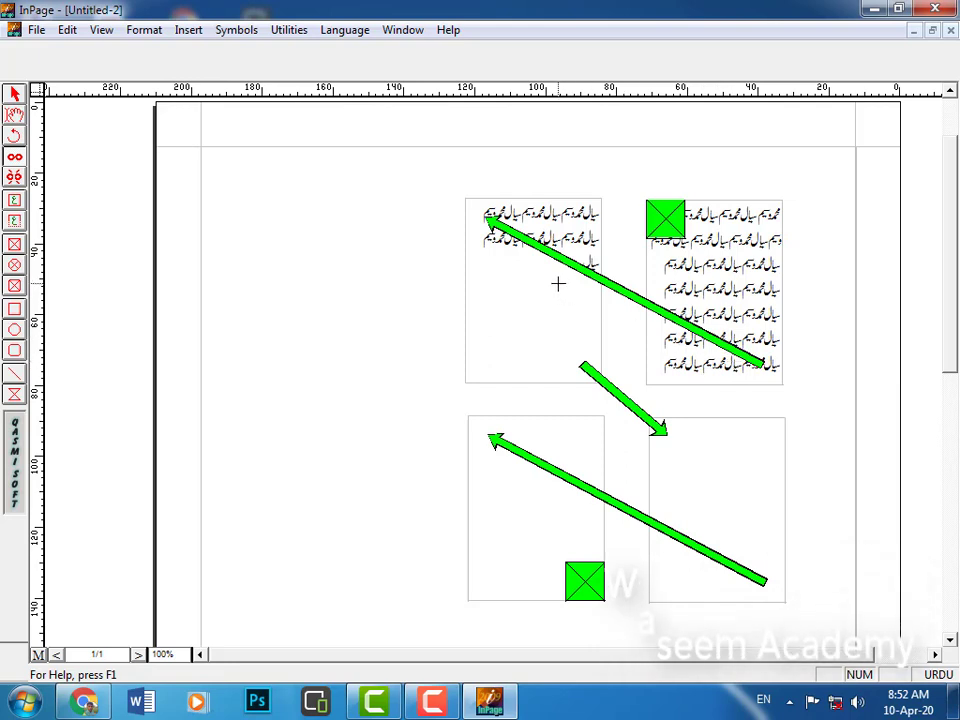
Paste repeated Urdu phrases at the end of the top-left box until text reaches the bottom-left box.
left_click(12, 119)
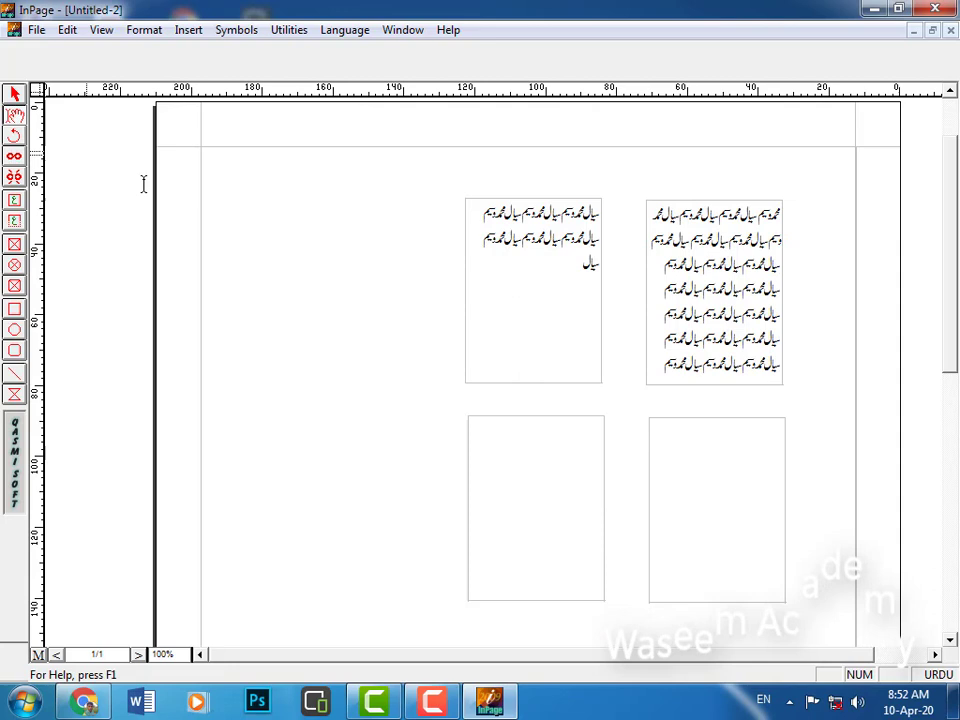
left_click(573, 268)
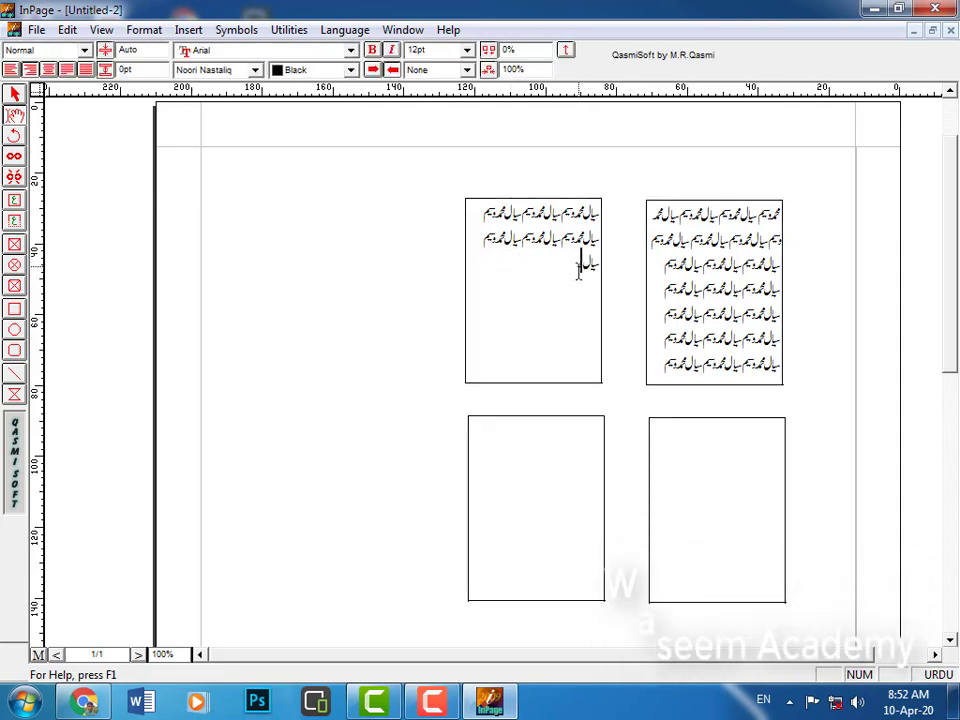
left_click_drag(579, 264, 612, 258)
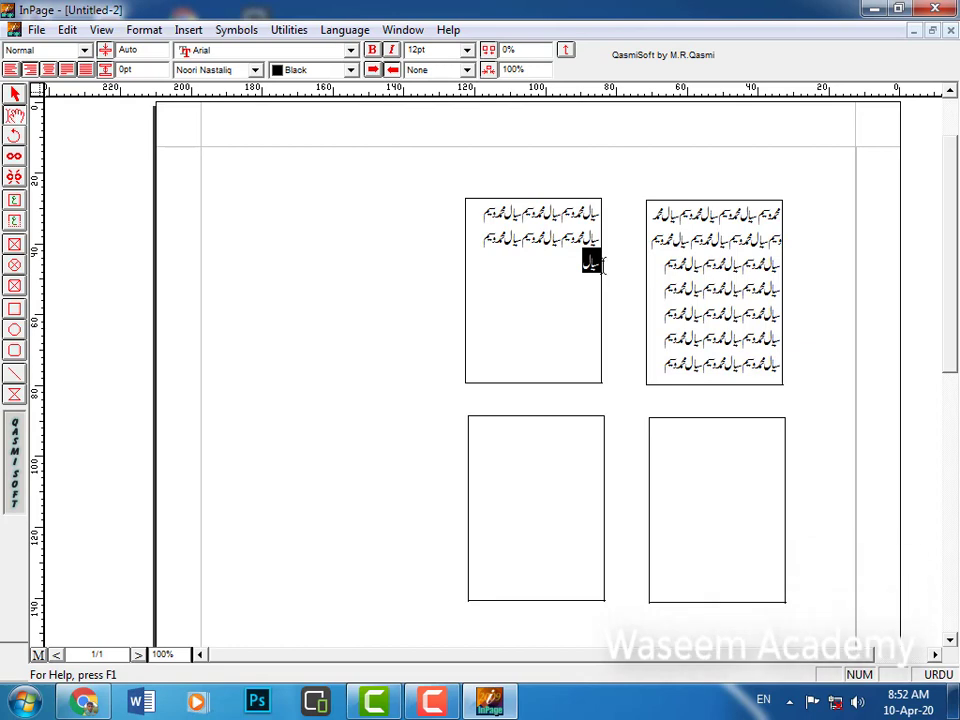
left_click(596, 275)
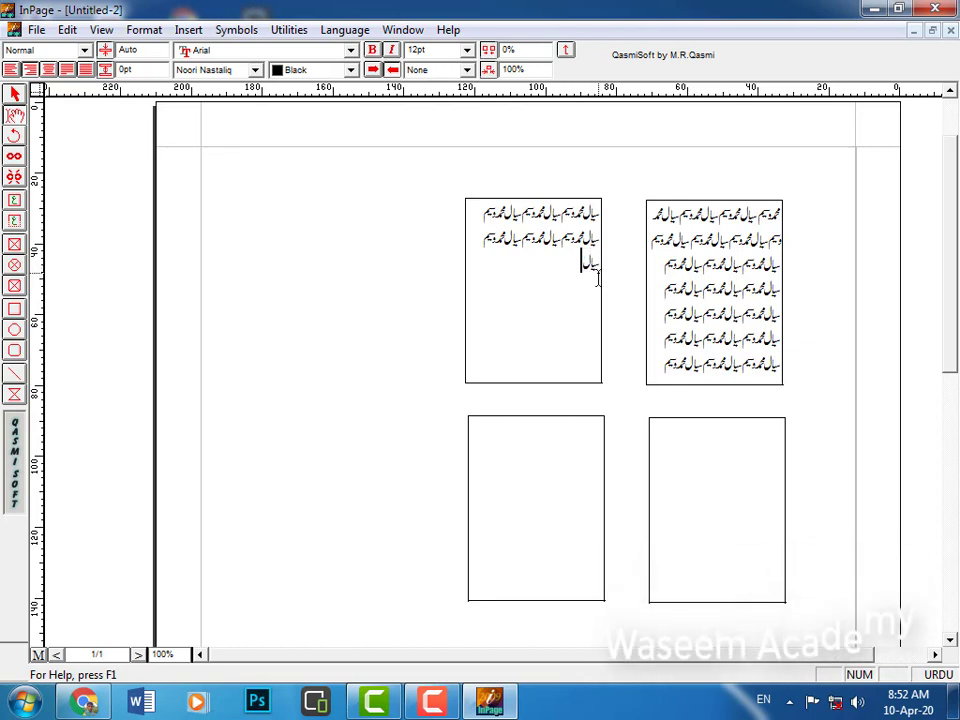
key("ctrl+v")
key("ctrl+v")
key("ctrl+v")
key("ctrl+v")
key("ctrl+v")
key("ctrl+v")
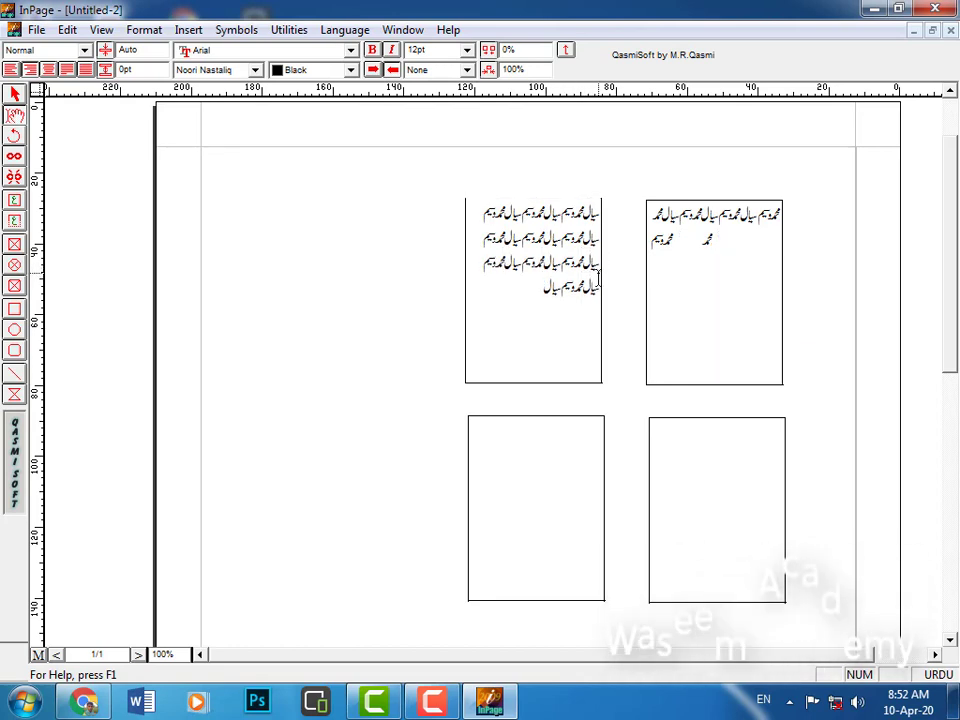
key("ctrl+v")
key("ctrl+v")
key("ctrl+v")
key("ctrl+v")
key("ctrl+v")
key("ctrl+v")
key("ctrl+v")
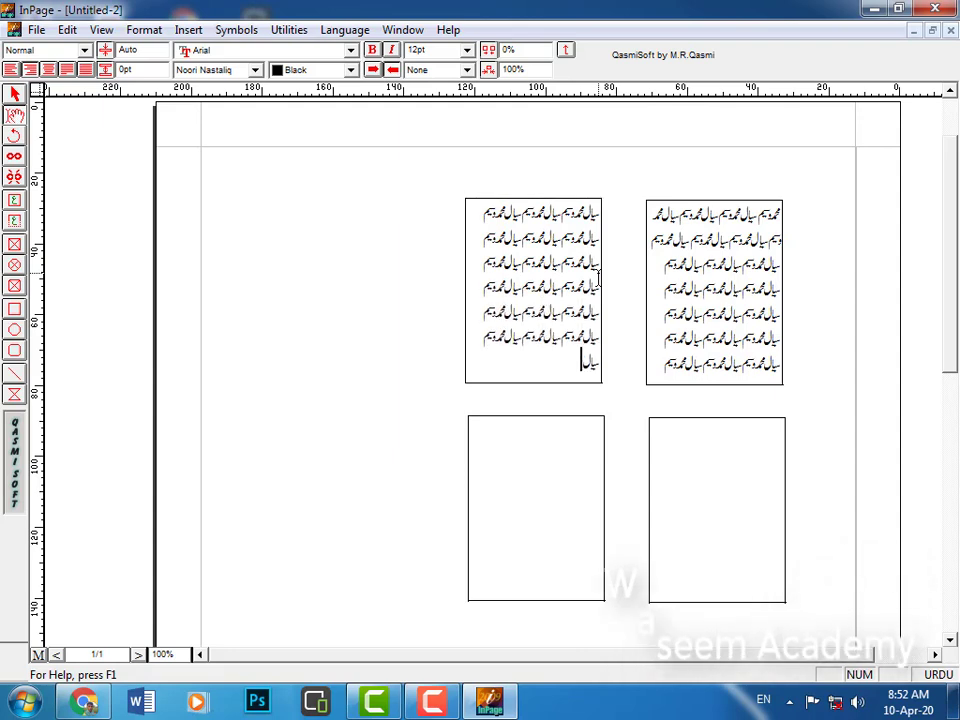
key("ctrl+v")
key("ctrl+v")
key("ctrl+v")
key("ctrl+v")
key("ctrl+v")
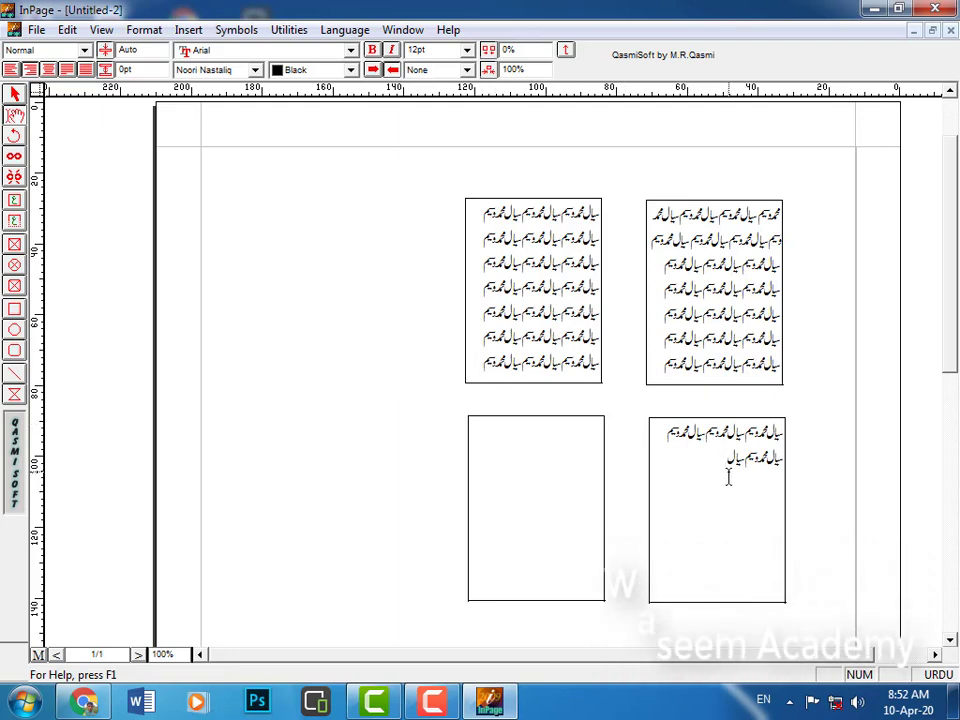
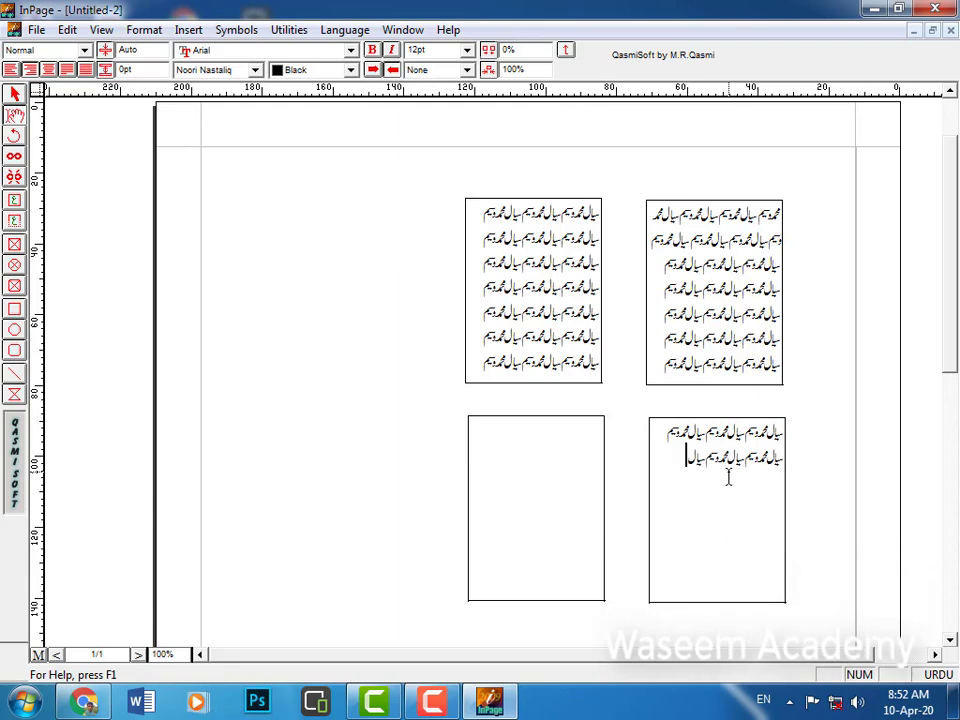
key("ctrl+v")
key("ctrl+v")
key("ctrl+v")
key("ctrl+v")
key("ctrl+v")
key("ctrl+v")
key("ctrl+v")
key("ctrl+v")
key("ctrl+v")
key("ctrl+v")
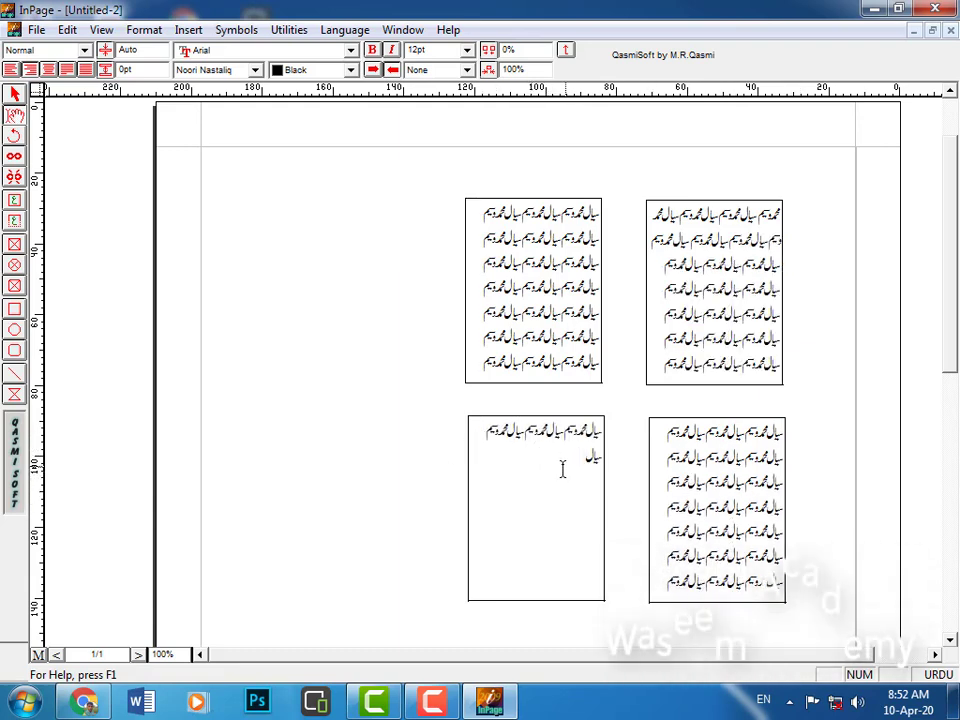
key("ctrl+v")
key("ctrl+v")
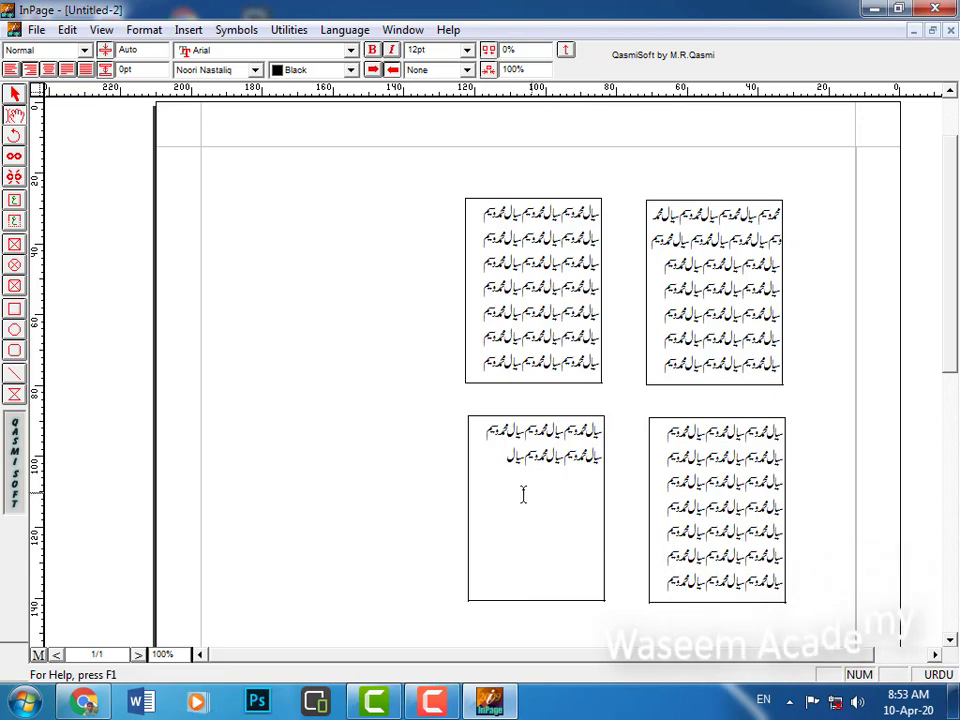
Select all four linked boxes and shift them slightly up and to the left.
left_click(15, 97)
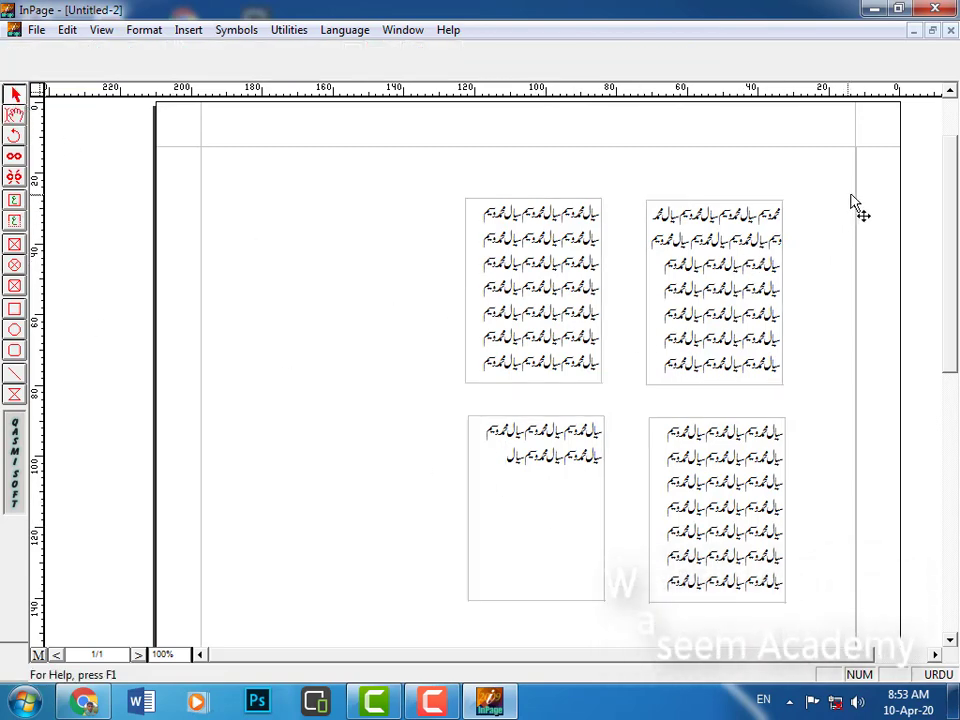
left_click_drag(871, 186, 429, 636)
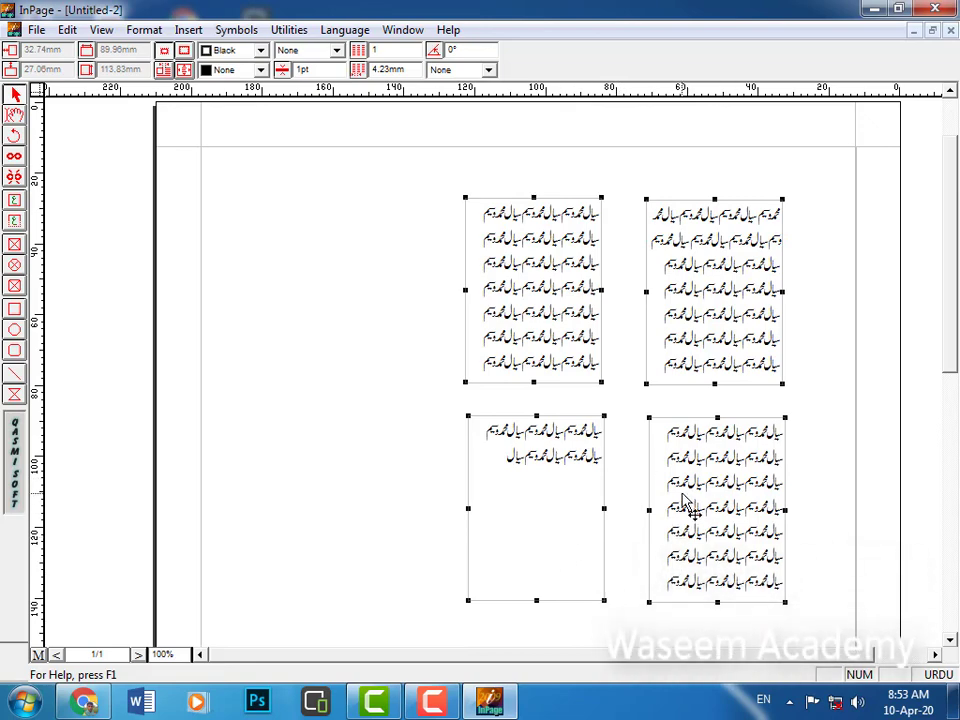
mouse_move(686, 497)
left_mouse_down()
mouse_move(675, 481)
mouse_move(649, 476)
mouse_move(553, 504)
mouse_move(474, 493)
mouse_move(488, 458)
mouse_move(585, 508)
mouse_move(671, 509)
mouse_move(501, 512)
mouse_move(475, 489)
mouse_move(579, 501)
mouse_move(588, 514)
mouse_move(557, 493)
mouse_move(467, 480)
mouse_move(536, 506)
mouse_move(669, 510)
mouse_move(521, 534)
mouse_move(636, 508)
mouse_move(692, 508)
left_mouse_up()
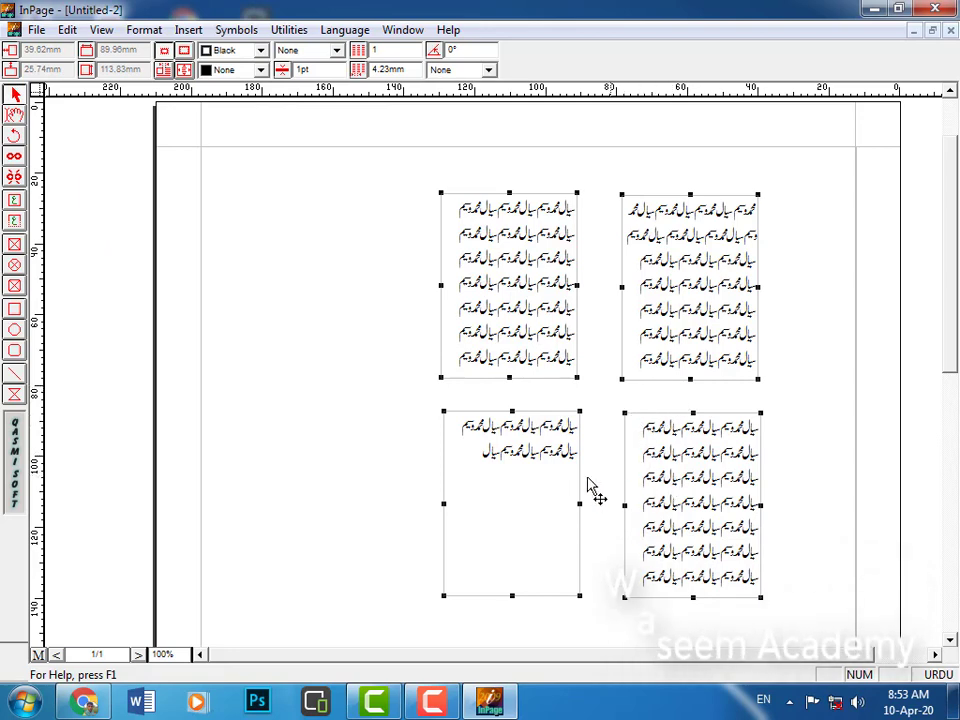
left_click(370, 462)
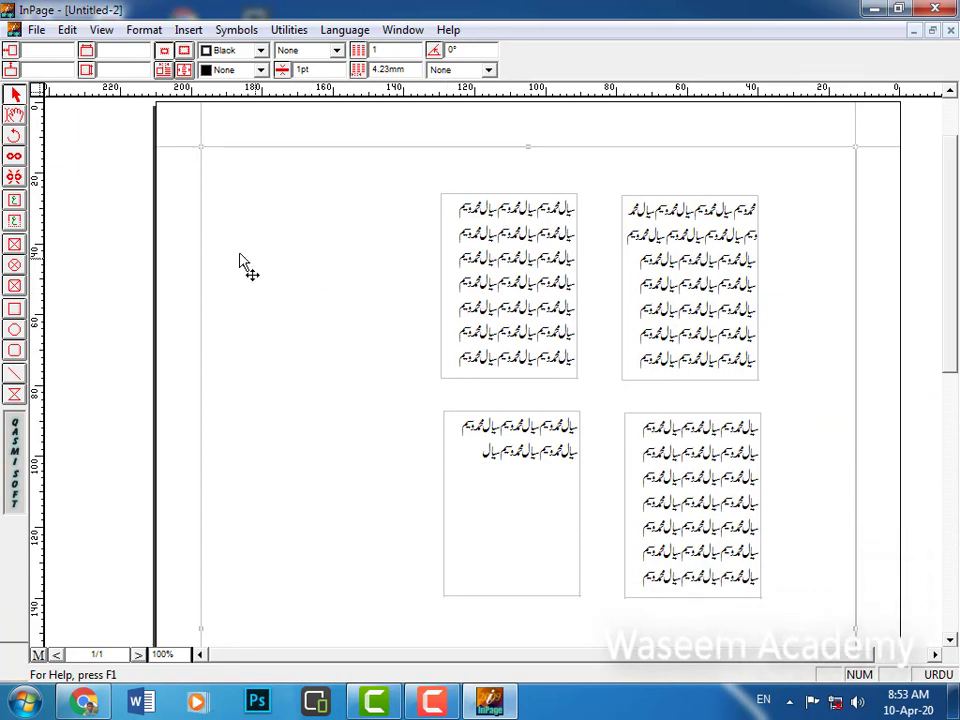
Break the chain at the top-left box, then link the lower-right and lower-left boxes.
left_click(15, 177)
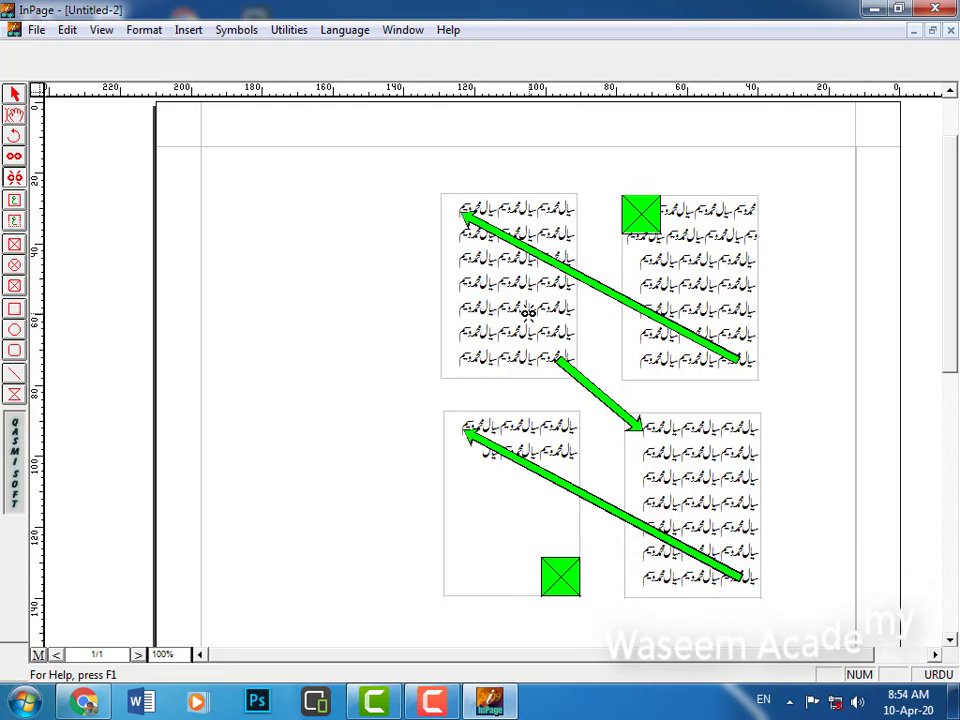
left_click(525, 302)
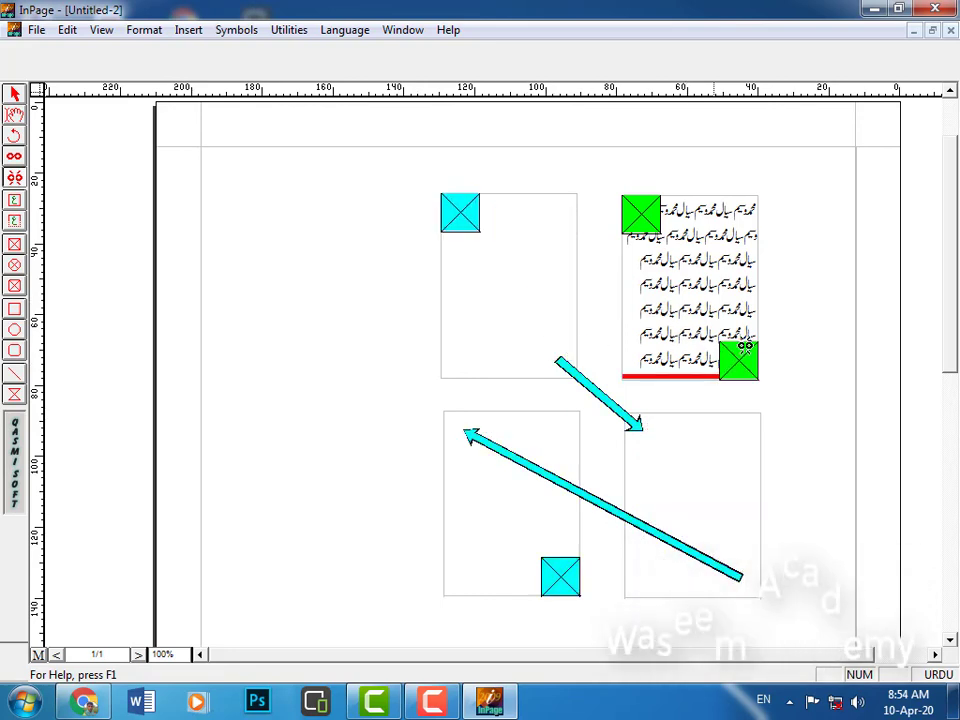
left_click(680, 460)
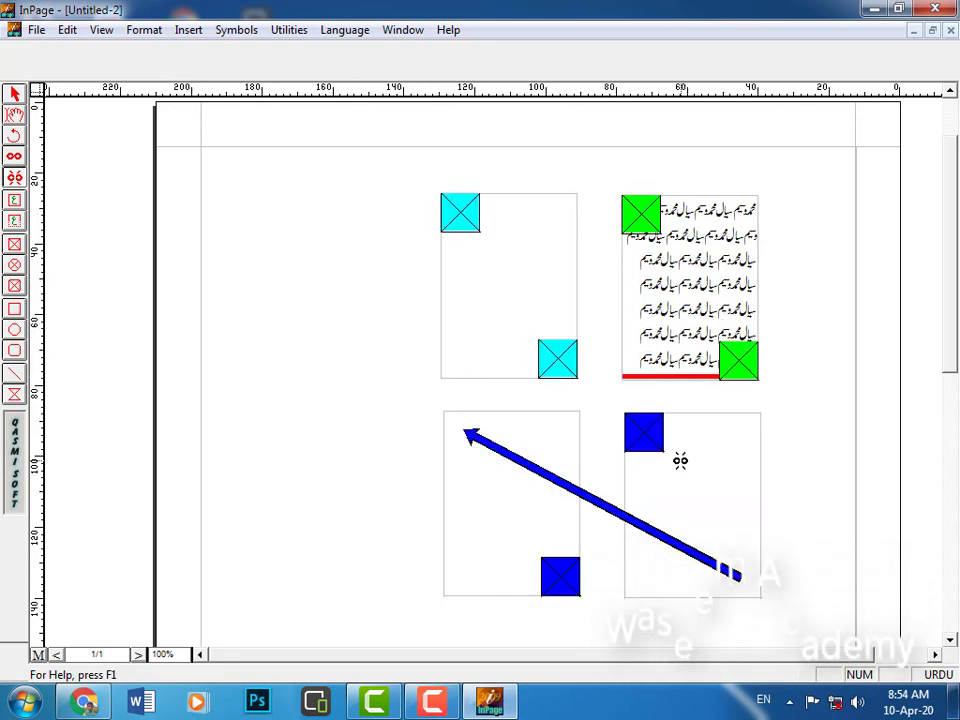
left_click(540, 525)
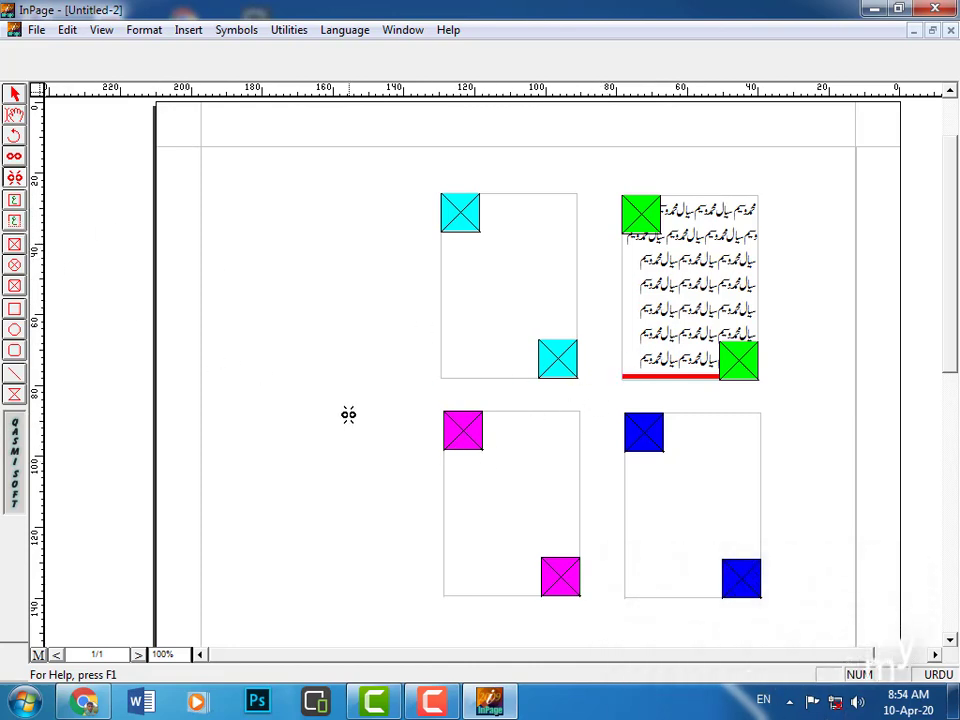
left_click(14, 96)
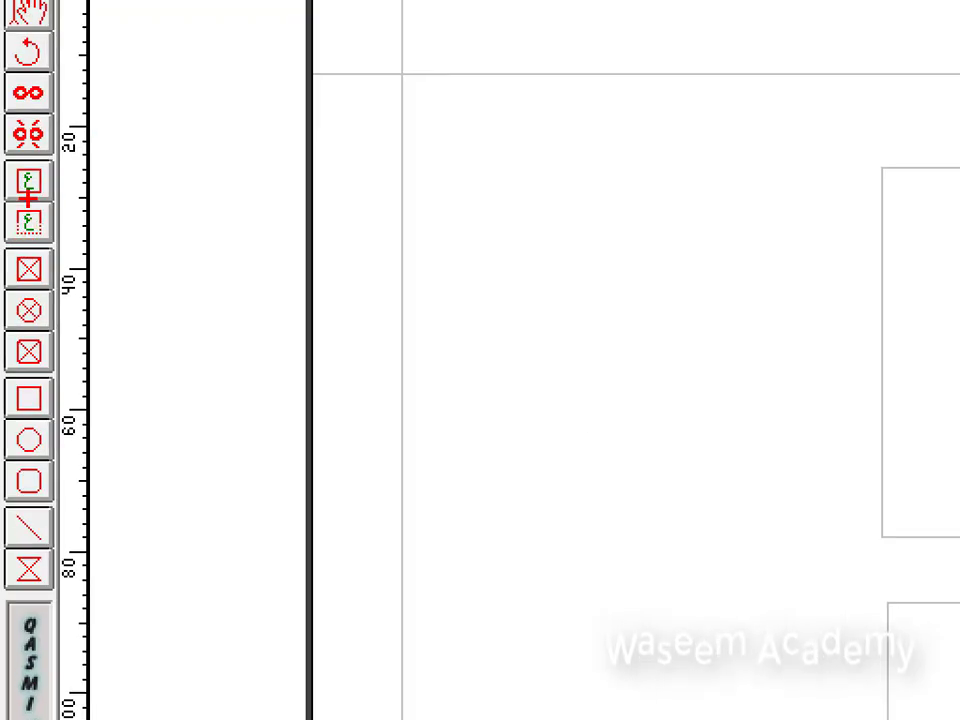
Scroll down and draw a wide, shallow unlinked text box beneath the lower boxes.
left_click(15, 207)
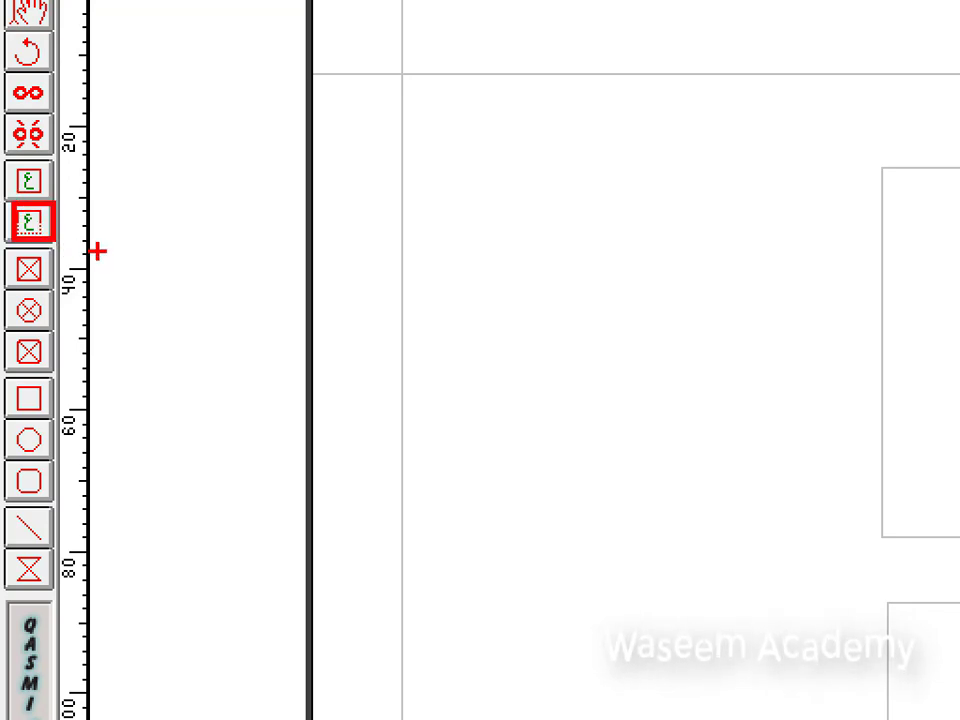
left_click(14, 222)
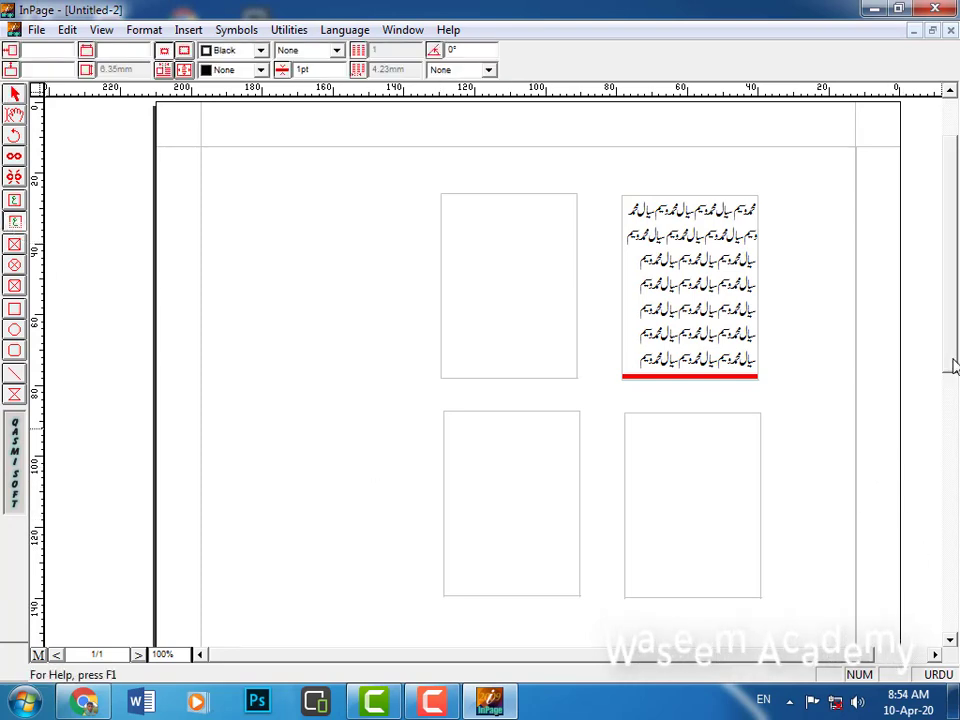
left_click_drag(953, 366, 951, 456)
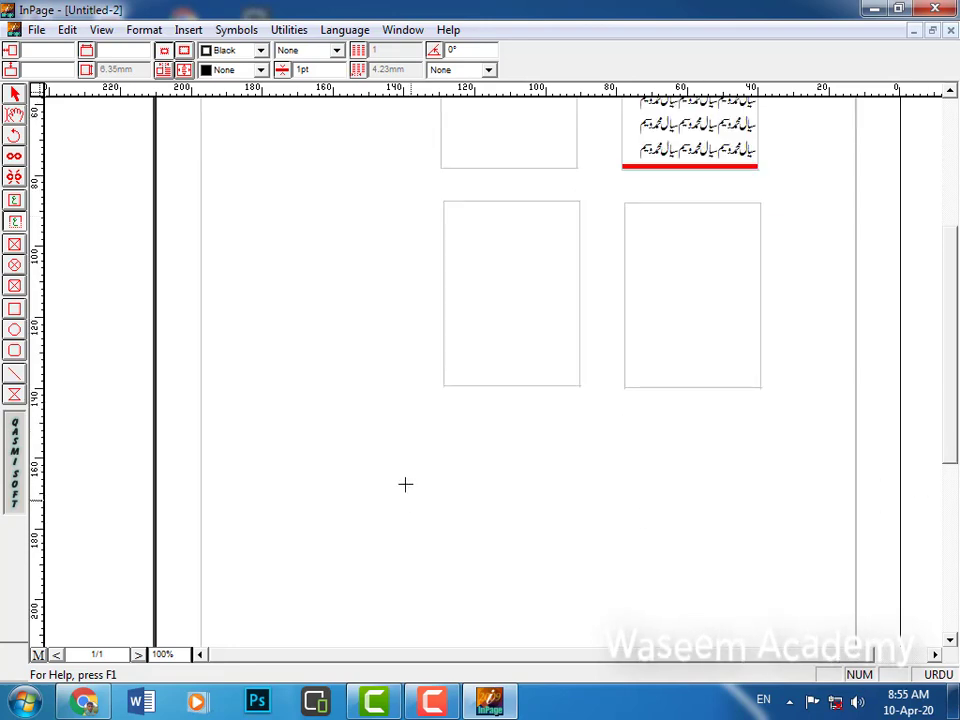
mouse_move(373, 414)
left_mouse_down()
mouse_move(527, 480)
mouse_move(670, 489)
mouse_move(742, 513)
left_mouse_up()
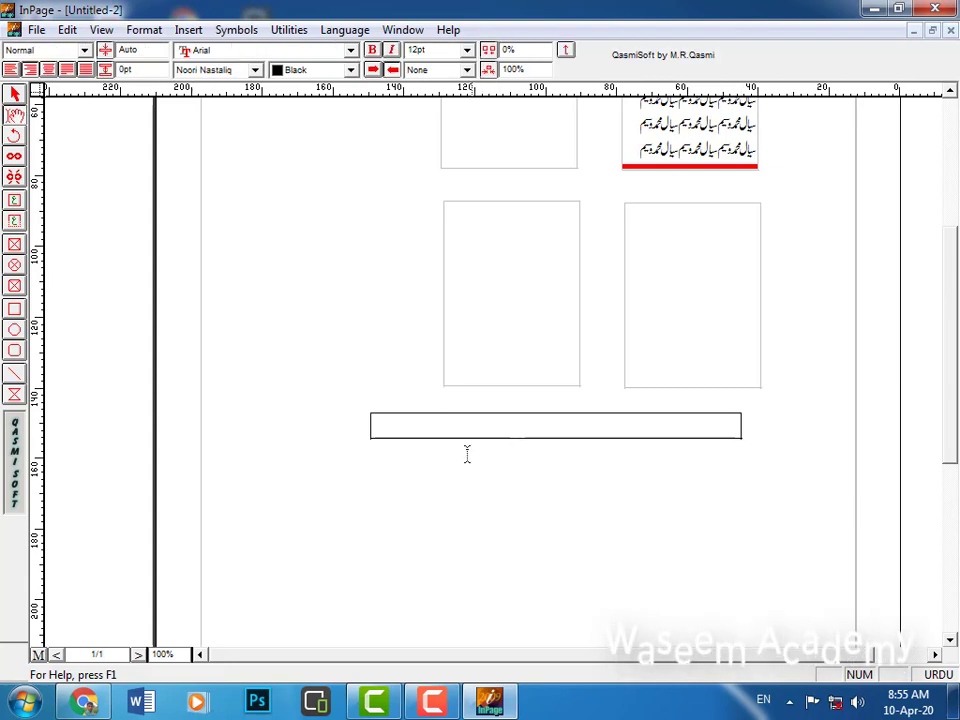
Widen the lower-right box to 39.42 mm and stretch the long bottom box to 120.65 mm.
left_click(14, 94)
left_click(620, 437)
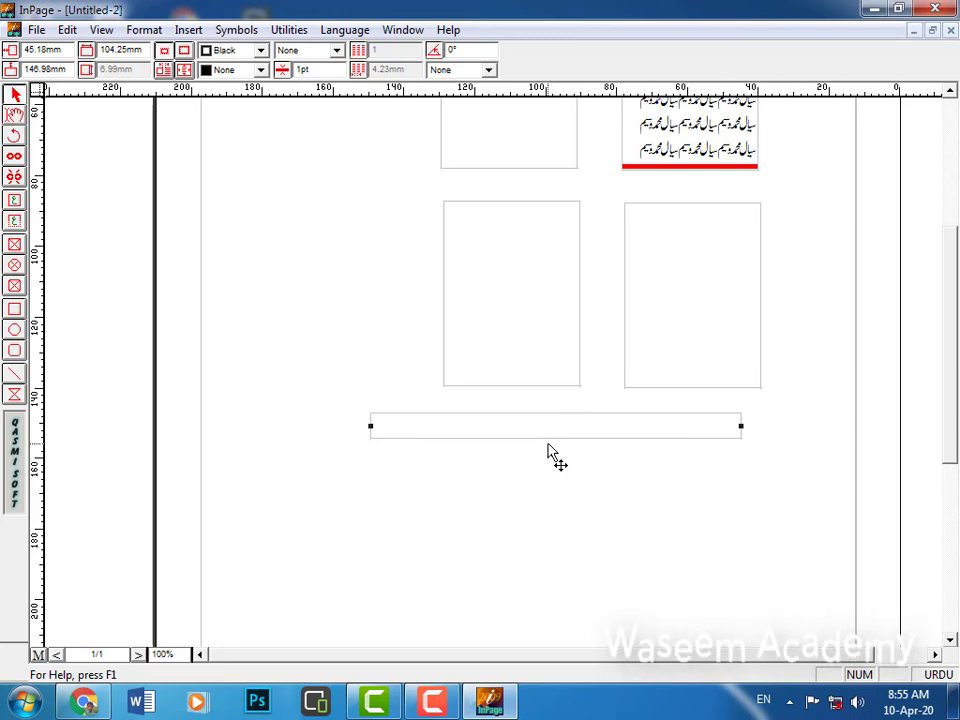
left_click(692, 341)
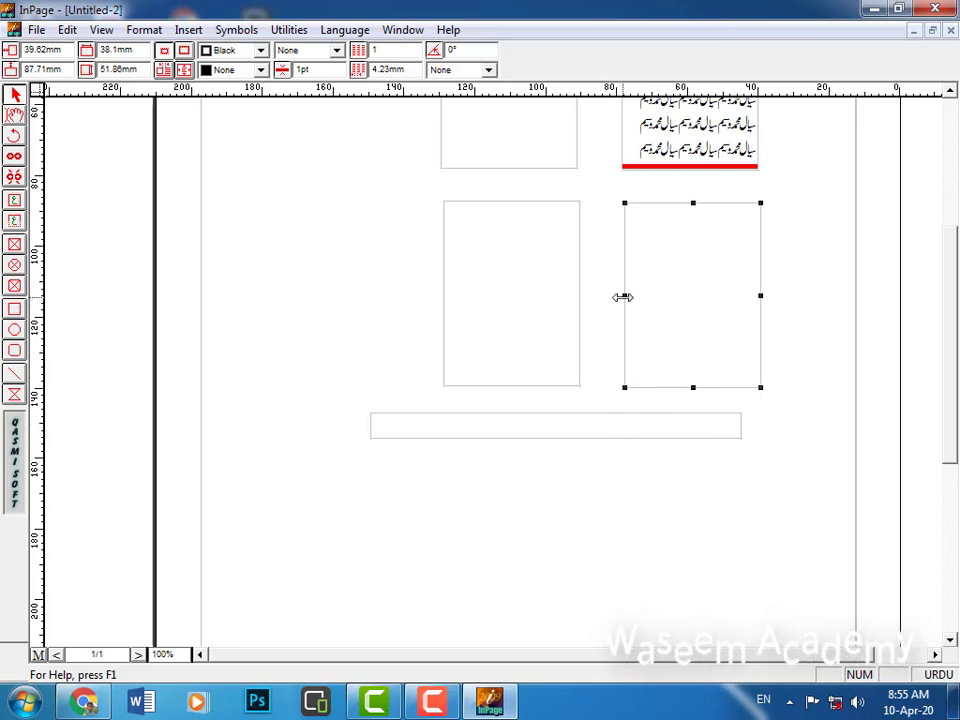
mouse_move(622, 297)
left_mouse_down()
mouse_move(611, 298)
mouse_move(622, 297)
left_mouse_up()
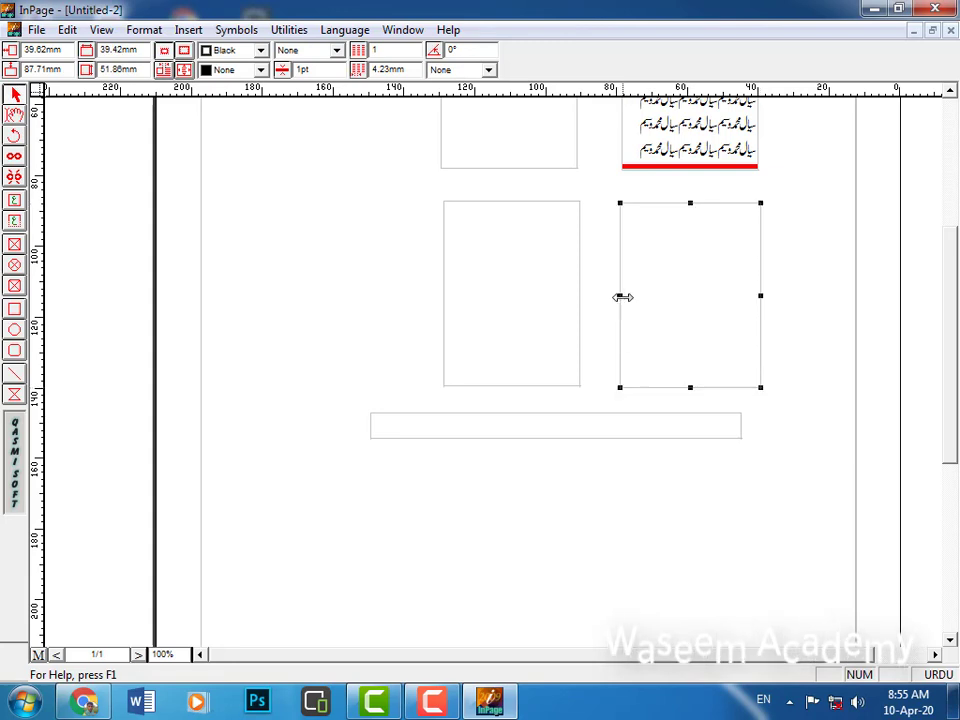
left_click(645, 425)
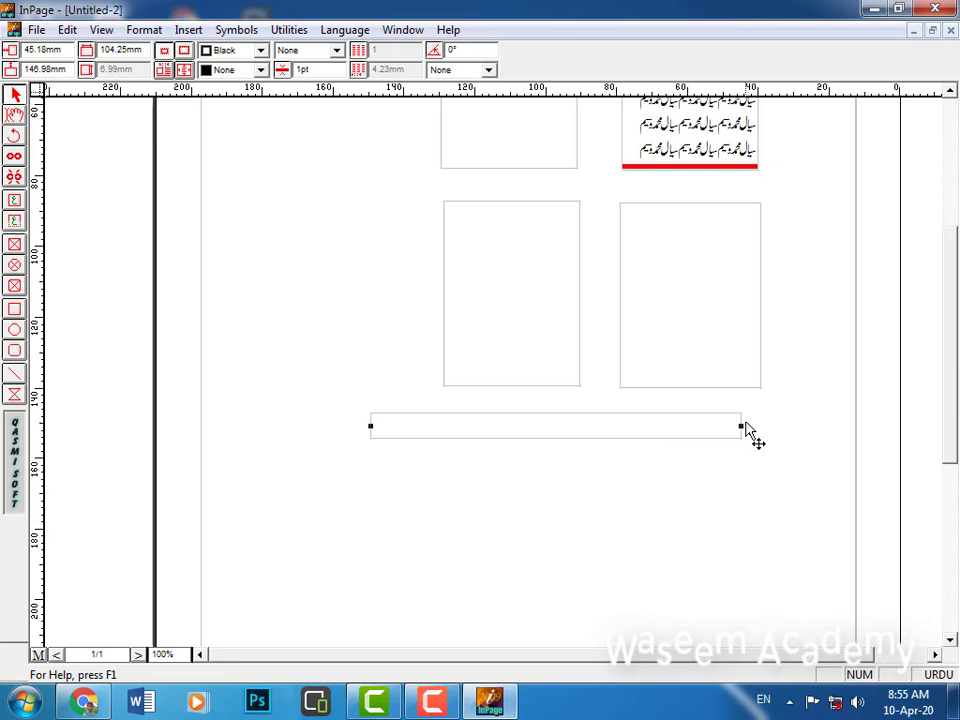
left_click_drag(741, 425, 799, 426)
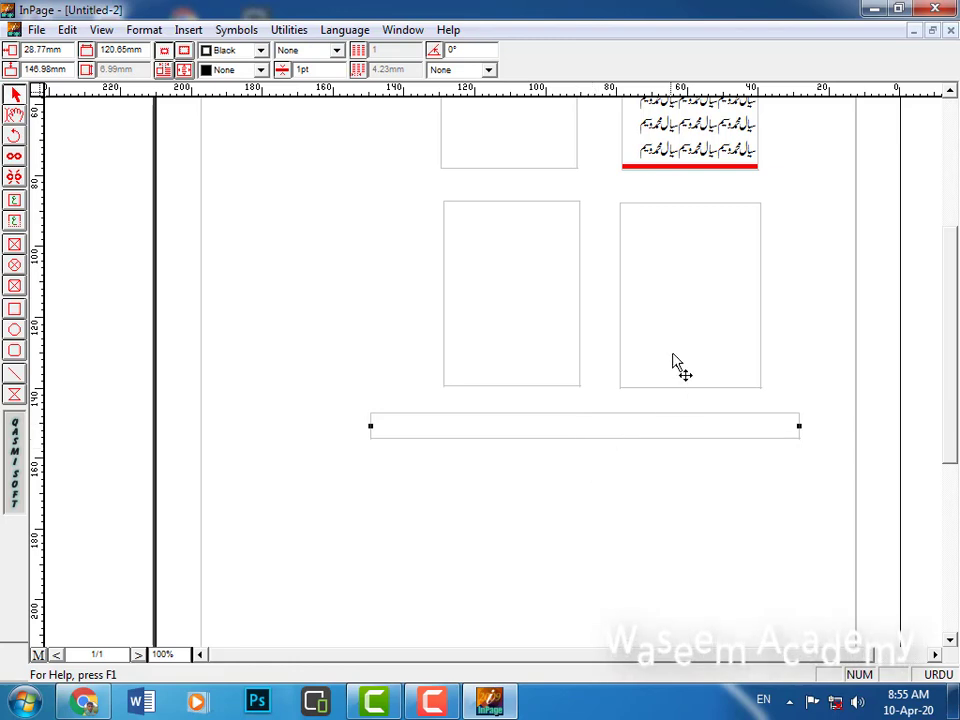
Place the text cursor inside the lower-right box using the Text tool.
left_click(729, 315)
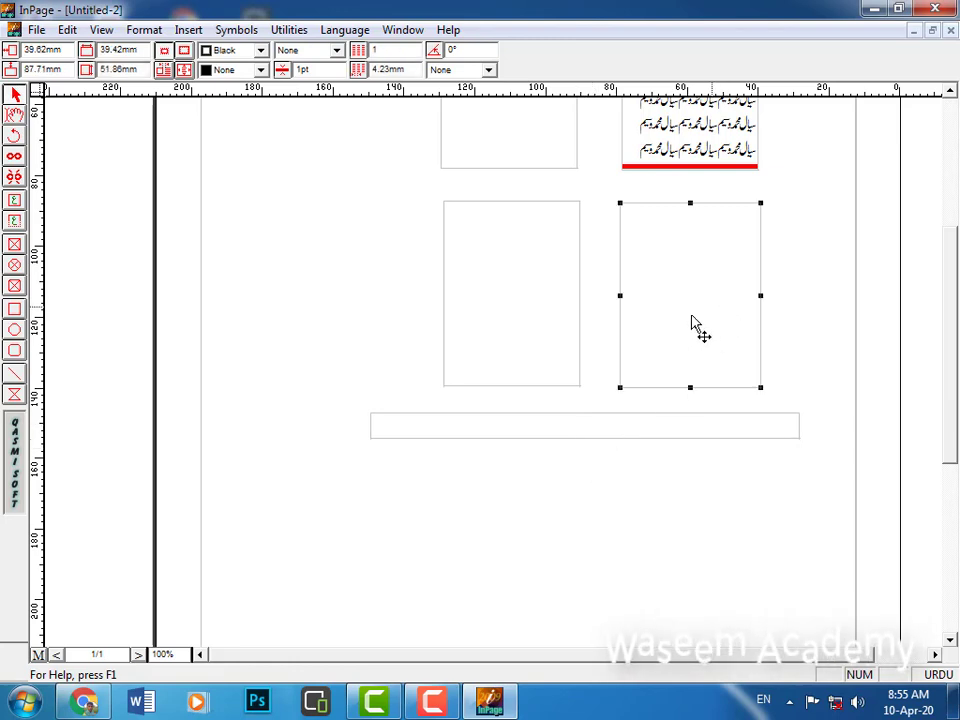
left_click(14, 115)
left_click(730, 263)
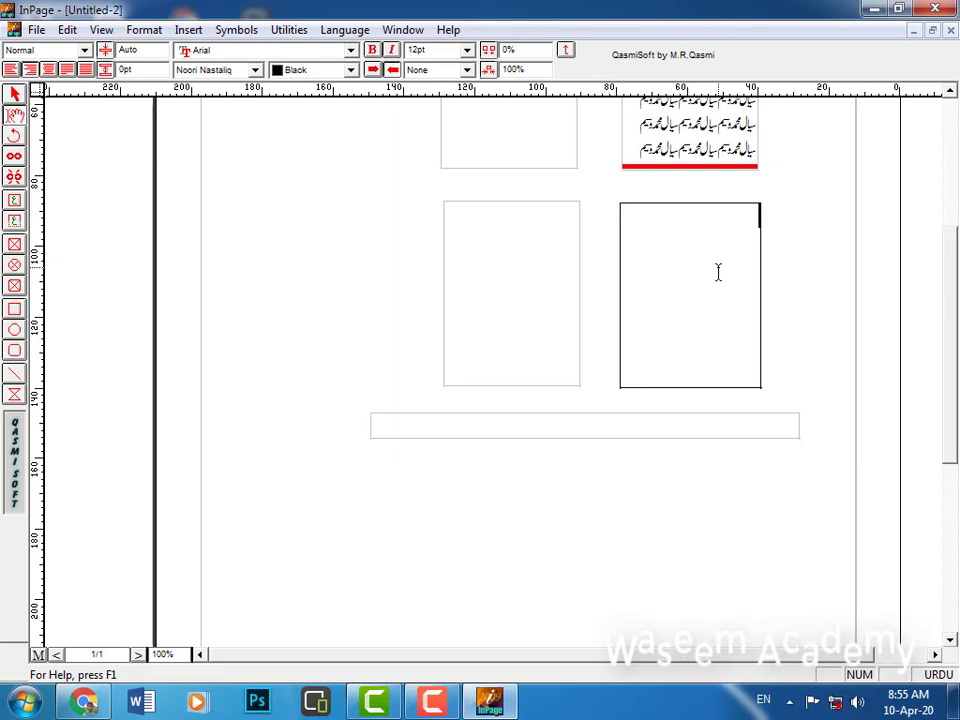
Paste the Urdu name phrase into the lower-right box until it overflows, then type it repeatedly in the long box.
key("ctrl+v")
key("ctrl+v")
key("ctrl+v")
key("ctrl+v")
key("ctrl+v")
key("ctrl+v")
key("ctrl+v")
key("ctrl+v")
key("ctrl+v")
key("ctrl+v")
key("ctrl+v")
key("ctrl+v")
key("ctrl+v")
key("ctrl+v")
key("ctrl+v")
key("ctrl+v")
key("ctrl+v")
key("ctrl+v")
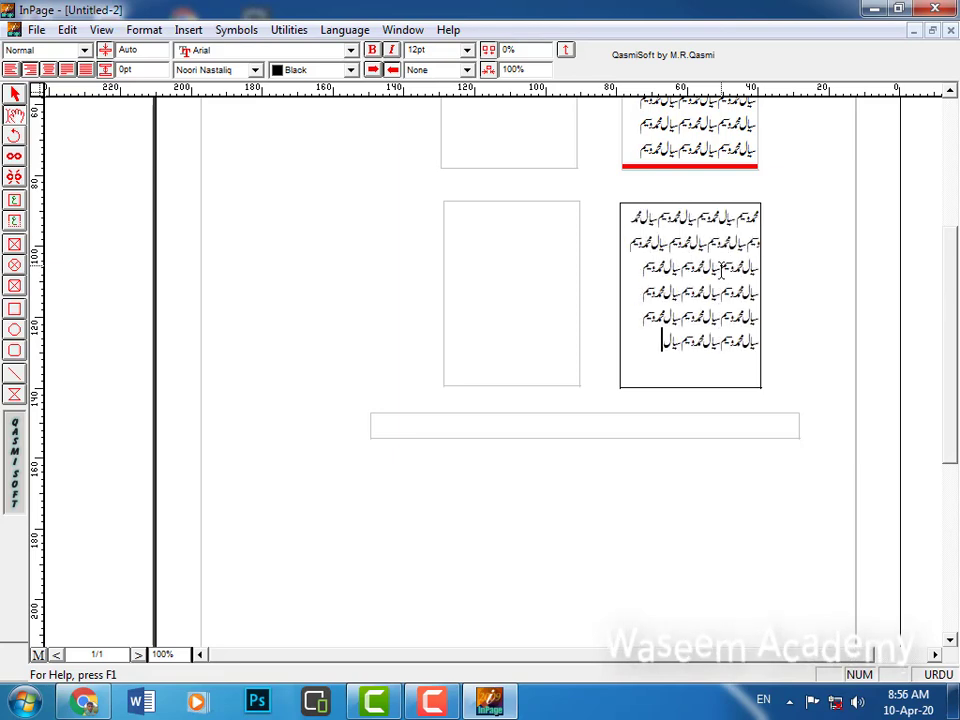
key("ctrl+v")
key("ctrl+v")
key("ctrl+v")
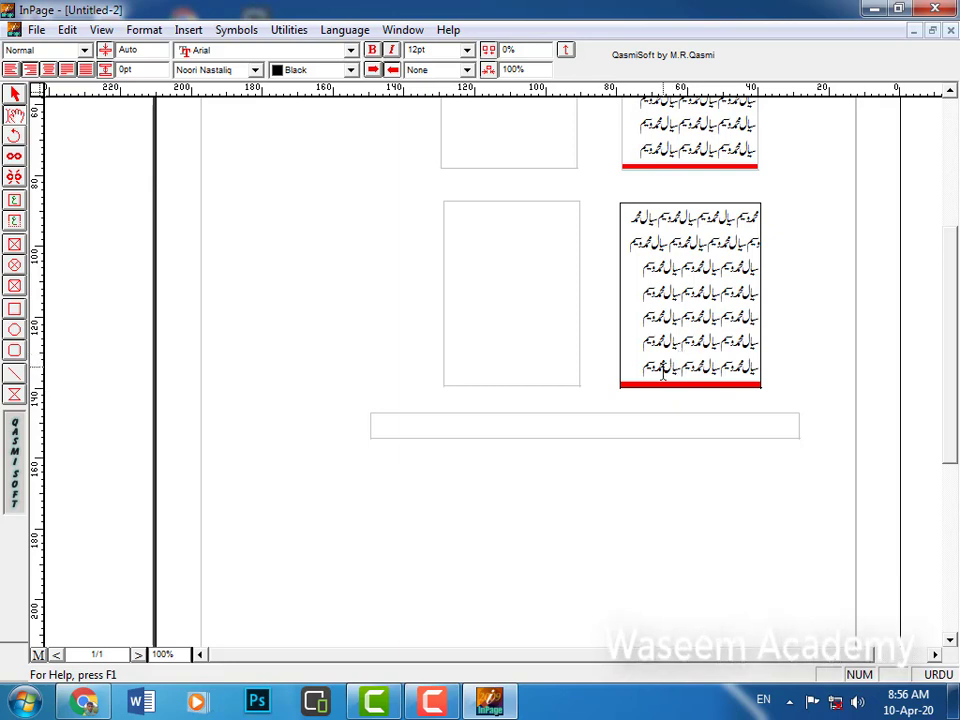
left_click(607, 425)
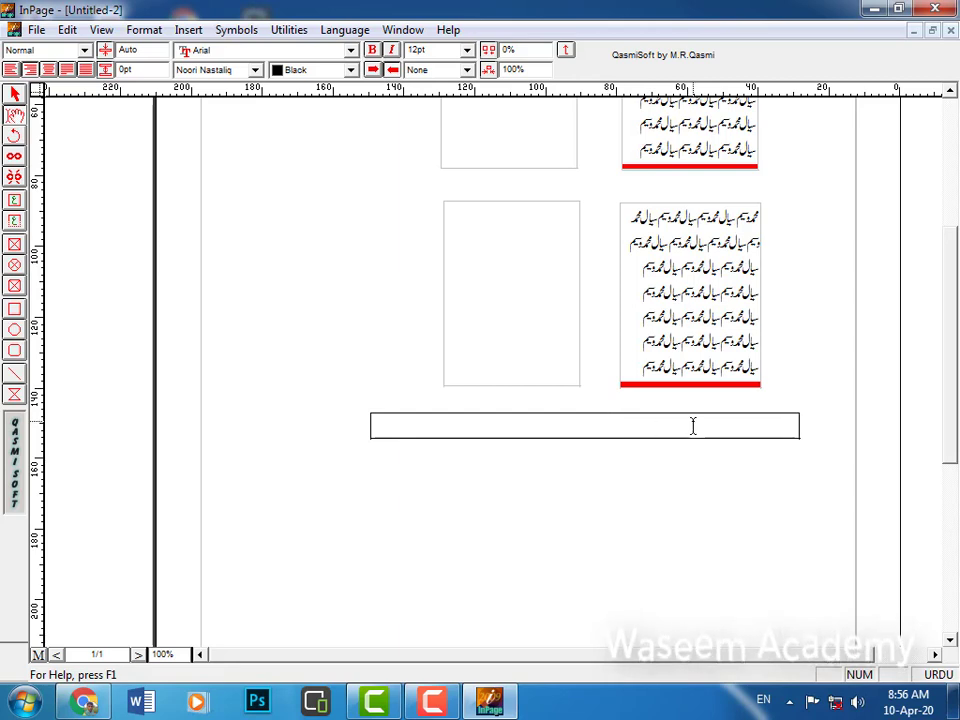
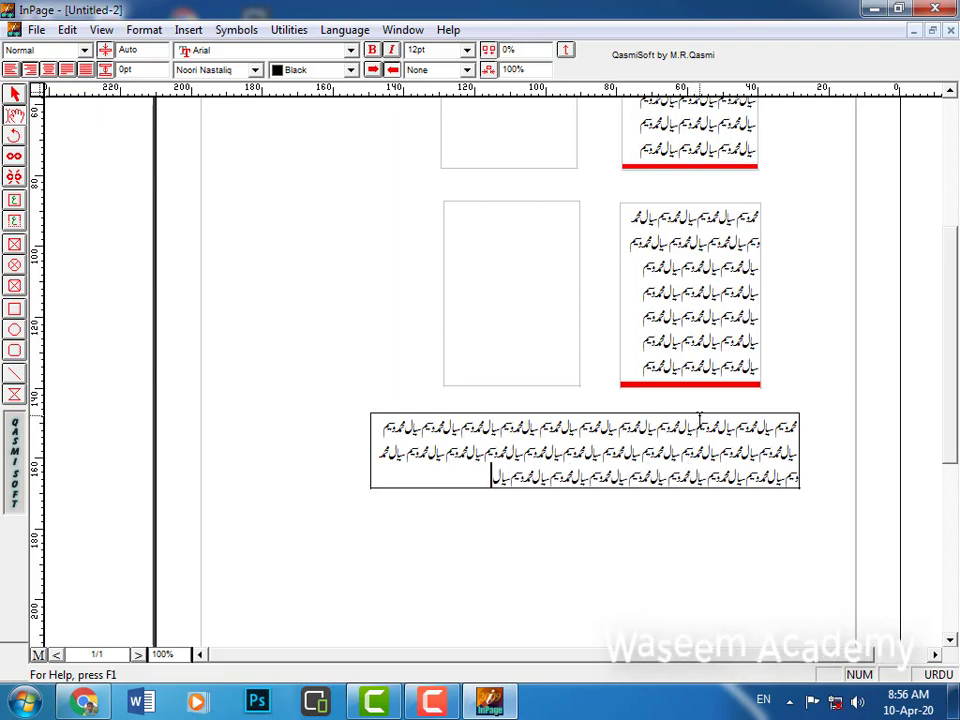